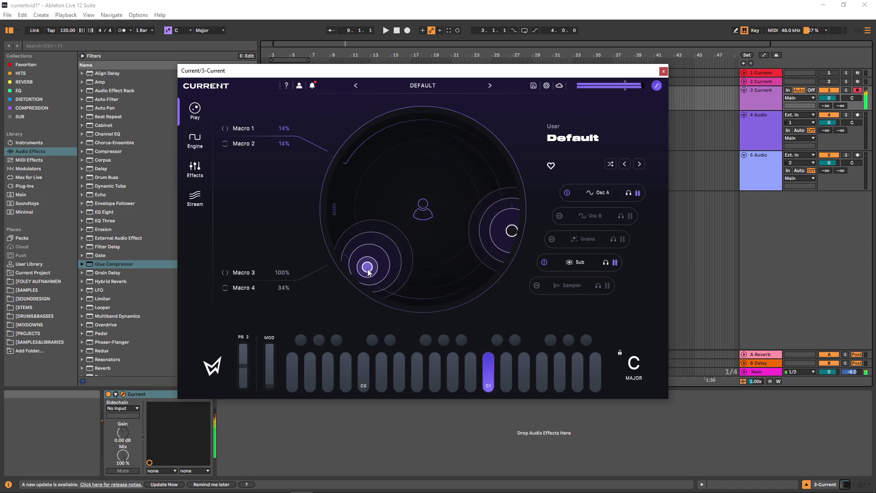
- Audition the finished bass patches by sweeping their macro nodes around the Play pad while notes sound
{"action": "key", "text": "z"}
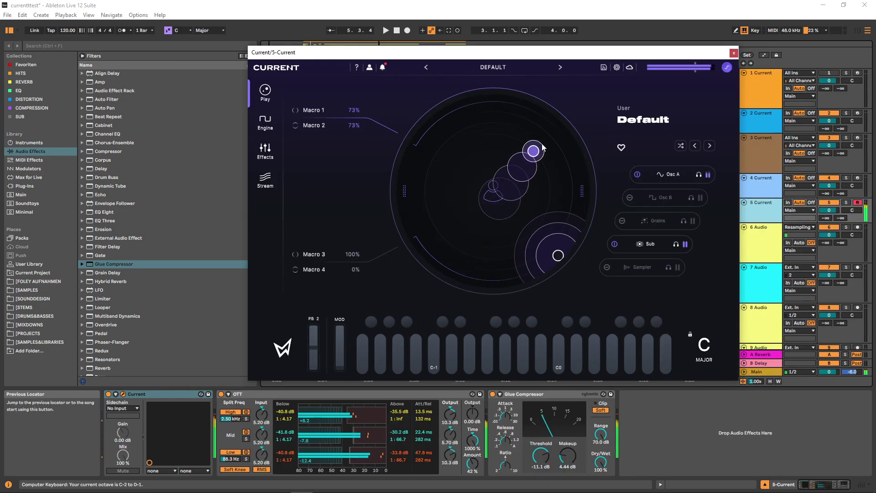
{"action": "left_click_drag", "start_coordinate": [533, 148], "coordinate": [411, 225]}
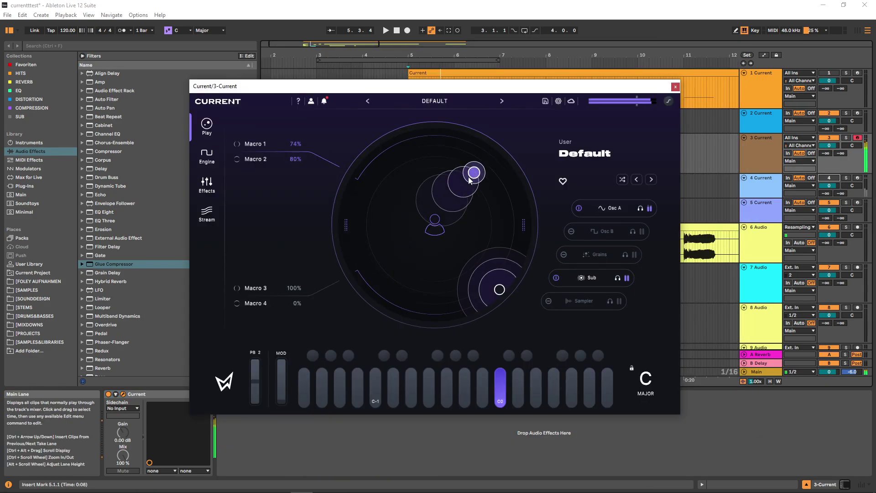
{"action": "left_click_drag", "start_coordinate": [470, 175], "coordinate": [435, 306]}
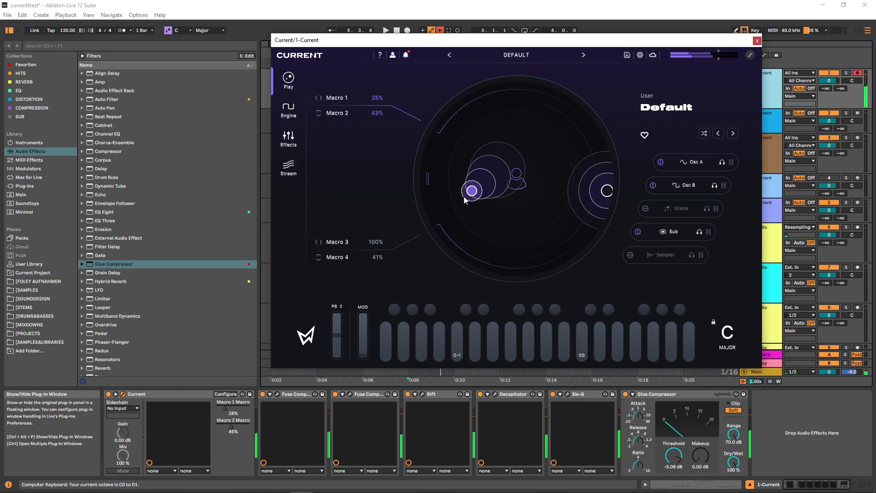
{"action": "left_click_drag", "start_coordinate": [472, 190], "coordinate": [471, 294]}
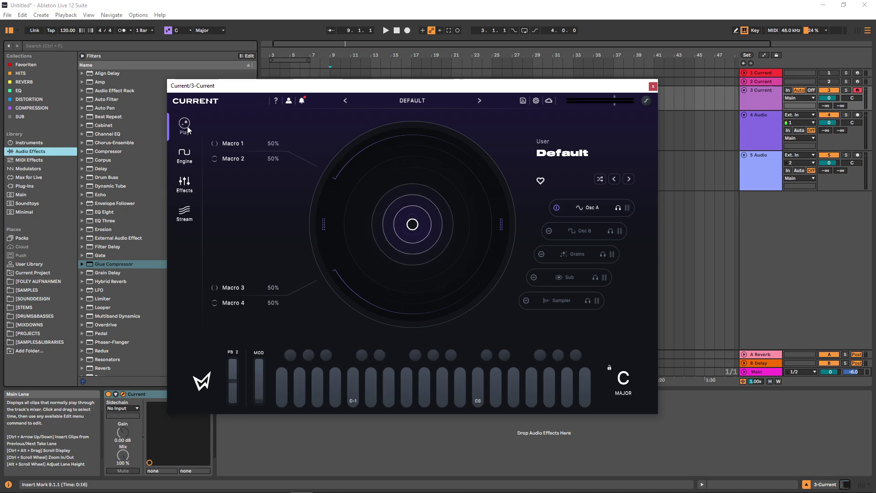
- Try out the two macro nodes on the default patch's Play pad and look over the available effects
{"action": "left_click_drag", "start_coordinate": [413, 224], "coordinate": [423, 165]}
{"action": "left_click_drag", "start_coordinate": [412, 225], "coordinate": [576, 253]}
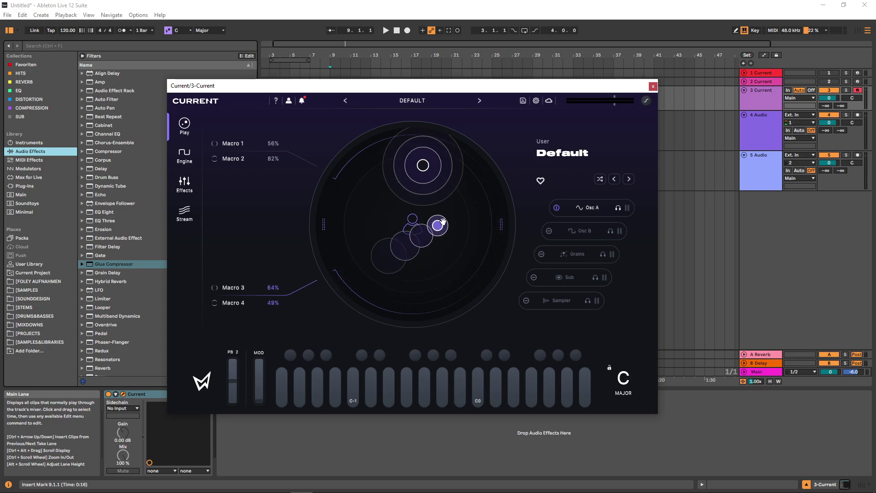
{"action": "left_click", "coordinate": [184, 184]}
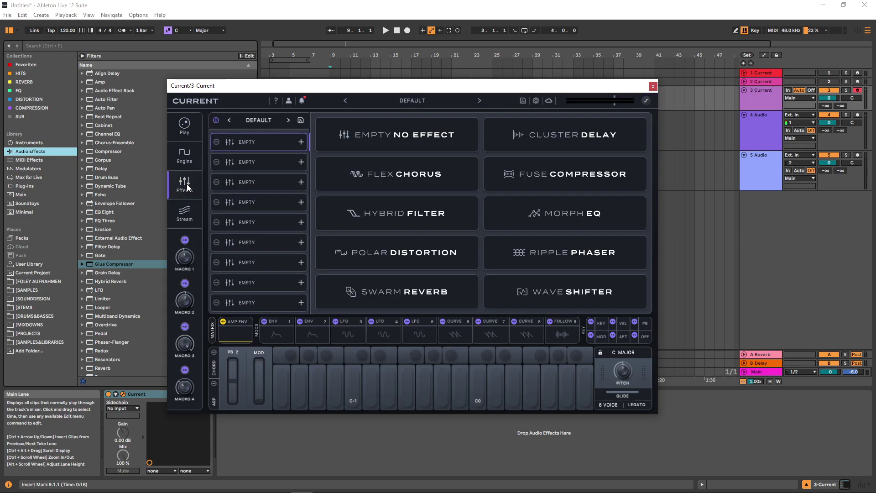
{"action": "left_click", "coordinate": [565, 293]}
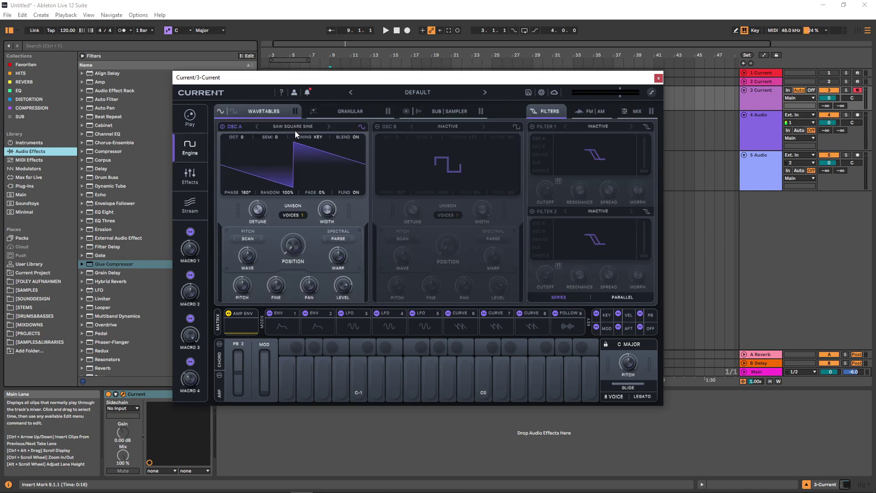
- Load the Distorted Ripples wavetable from the Ripples category into Osc A
{"action": "left_click", "coordinate": [295, 131]}
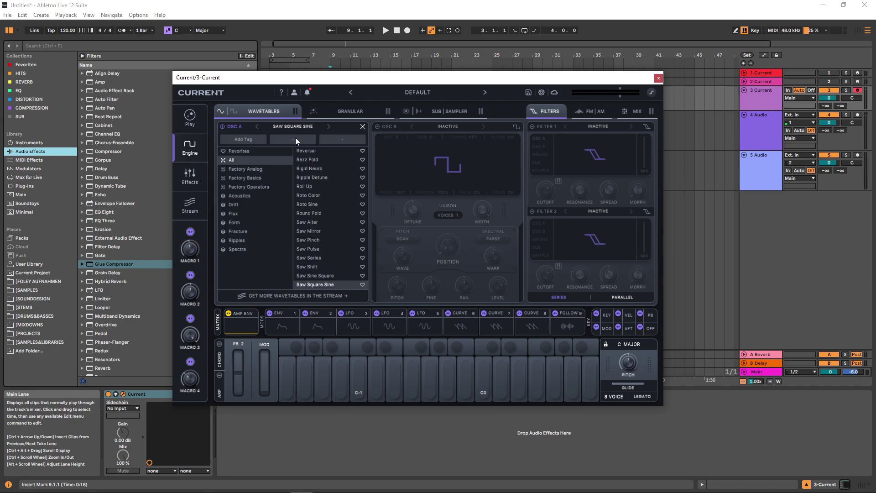
{"action": "left_click", "coordinate": [246, 217]}
{"action": "left_click", "coordinate": [248, 206]}
{"action": "left_click", "coordinate": [248, 223]}
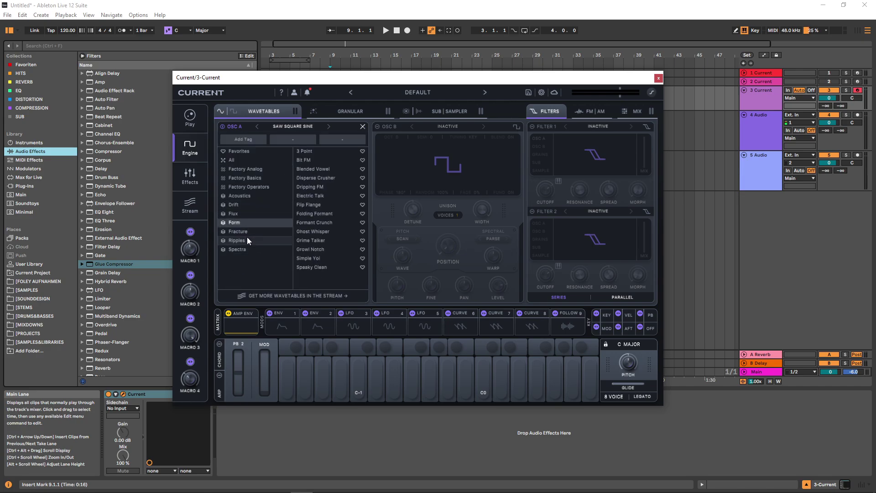
{"action": "left_click", "coordinate": [247, 240]}
{"action": "left_click", "coordinate": [295, 253]}
- Audition low notes while sweeping Osc A's wavetable position
{"action": "key", "text": "a"}
{"action": "mouse_move", "coordinate": [292, 249]}
{"action": "left_mouse_down"}
{"action": "mouse_move", "coordinate": [297, 206]}
{"action": "mouse_move", "coordinate": [300, 257]}
{"action": "left_mouse_up"}
{"action": "key", "text": "z"}
{"action": "key", "text": "z"}
{"action": "key", "text": "a"}
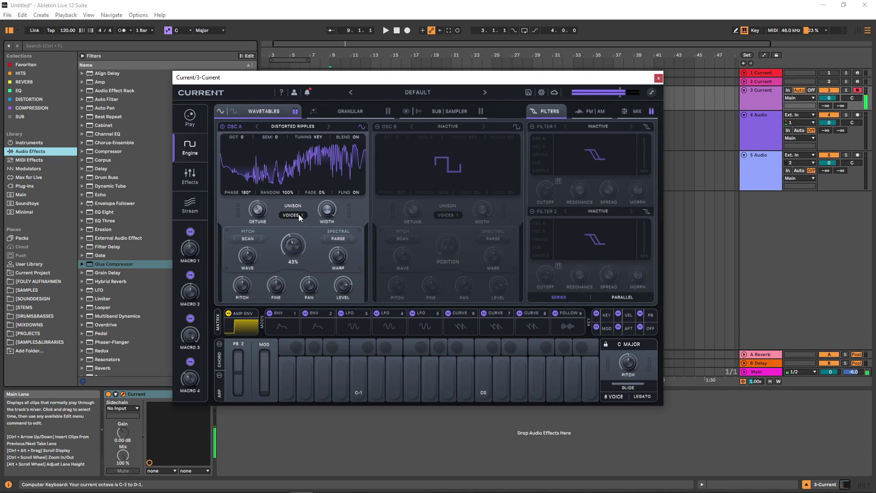
- Set Osc A's wave modifier to Shape > Bend and audition different Wave amounts
{"action": "left_click", "coordinate": [247, 238]}
{"action": "mouse_move", "coordinate": [254, 273]}
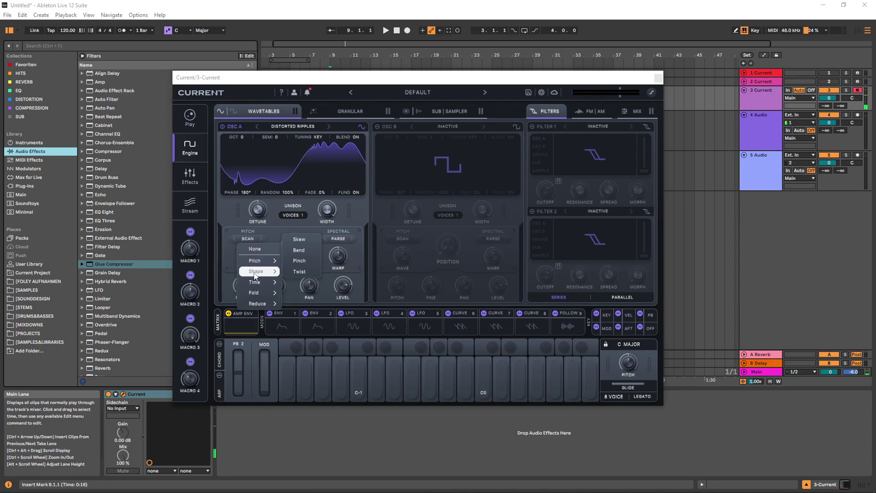
{"action": "left_click", "coordinate": [301, 252]}
{"action": "key", "text": "a"}
{"action": "left_click_drag", "start_coordinate": [248, 254], "coordinate": [247, 287]}
- Assign Macro 1 to Osc A's wavetable position and Macro 2 to its Bend wave amount
{"action": "left_click_drag", "start_coordinate": [283, 241], "coordinate": [283, 192]}
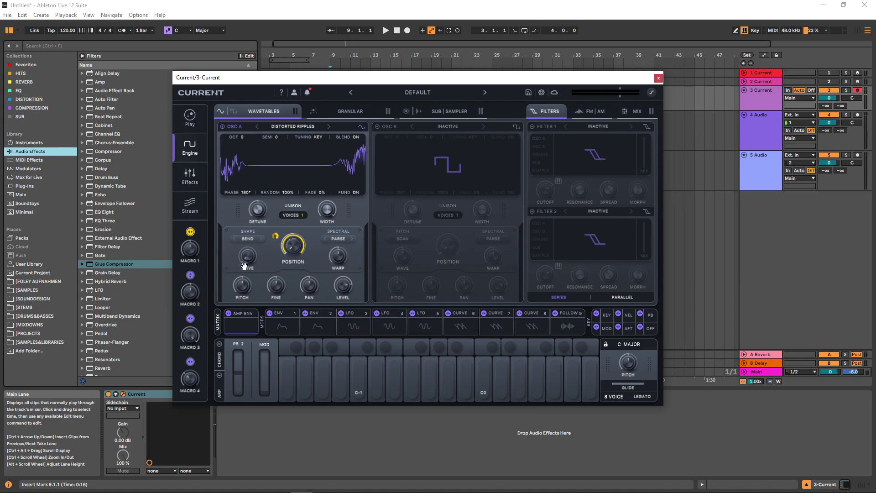
{"action": "left_click_drag", "start_coordinate": [249, 258], "coordinate": [236, 234]}
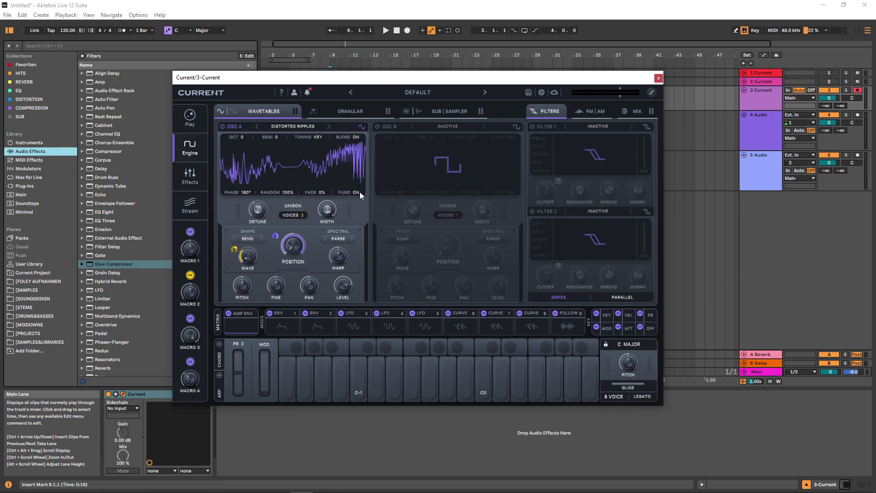
- Enable the sub oscillator with its octave at -1 and return to the wavetable oscillators
{"action": "left_click", "coordinate": [408, 111]}
{"action": "left_click_drag", "start_coordinate": [242, 137], "coordinate": [244, 147]}
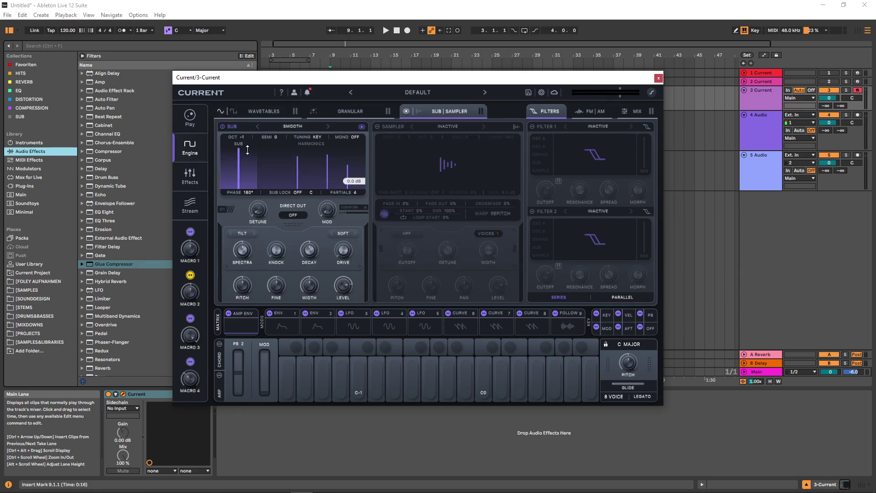
{"action": "left_click", "coordinate": [268, 112]}
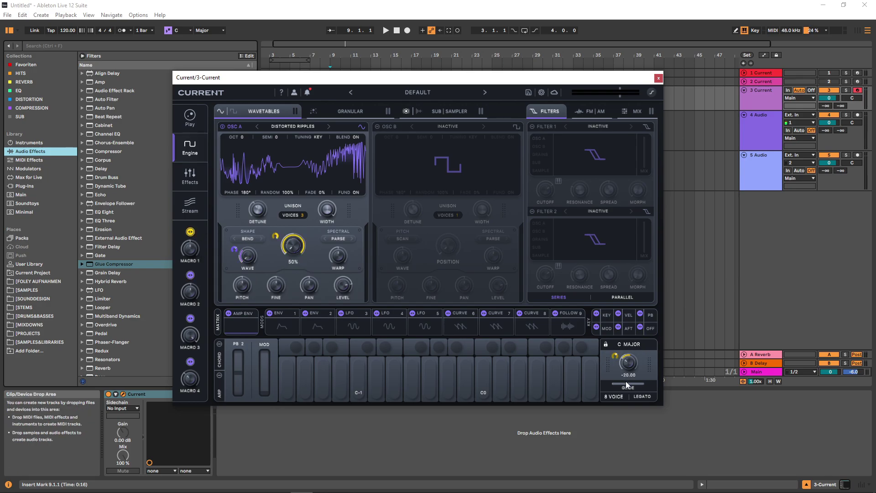
- Modulate the global pitch with Macro 1 and audition the patch on low notes
{"action": "left_click_drag", "start_coordinate": [626, 383], "coordinate": [614, 332]}
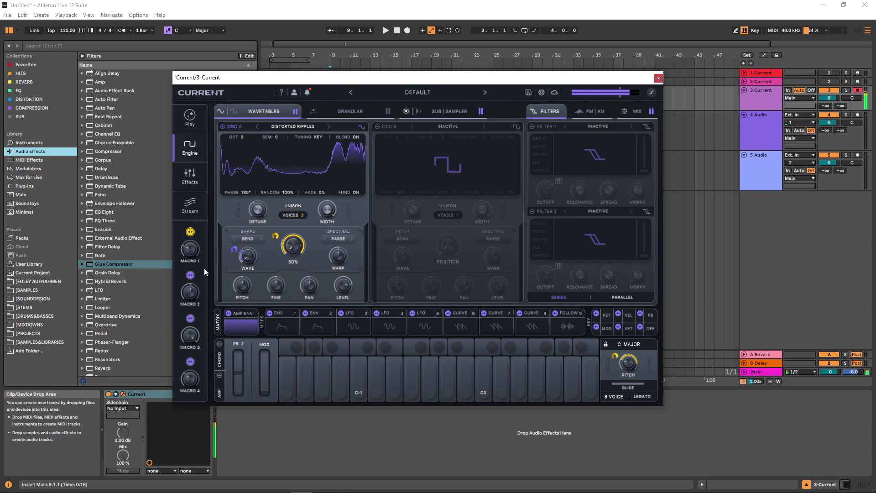
{"action": "left_click", "coordinate": [190, 176]}
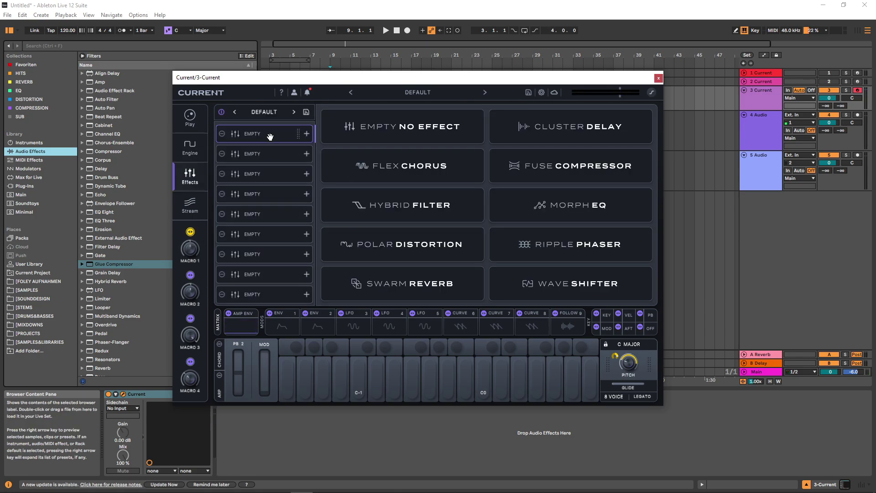
{"action": "left_click", "coordinate": [196, 153]}
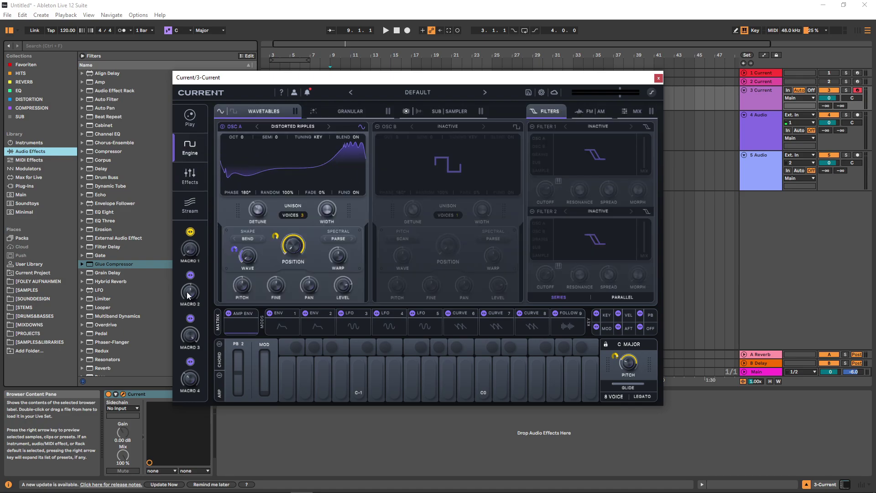
{"action": "key", "text": "z"}
{"action": "key", "text": "a"}
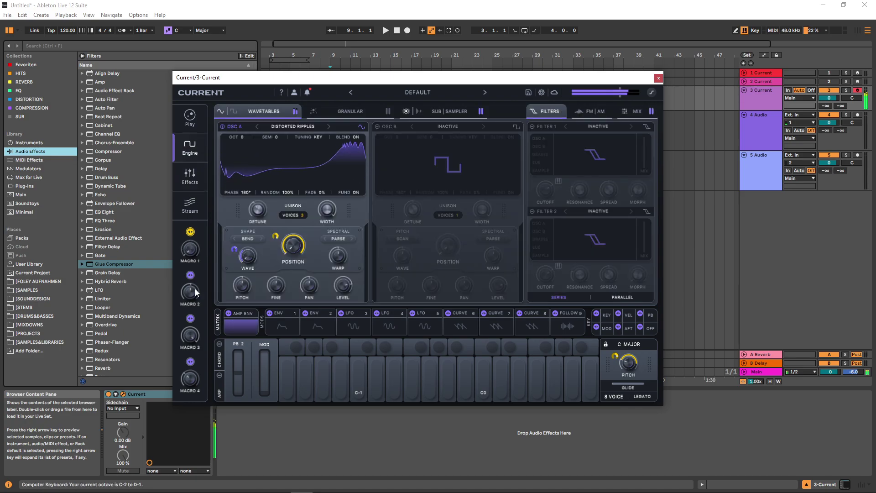
- Add a Fuse Compressor in the first effect slot with the Mixing preset Fatty Lows and audition it
{"action": "left_click", "coordinate": [190, 181]}
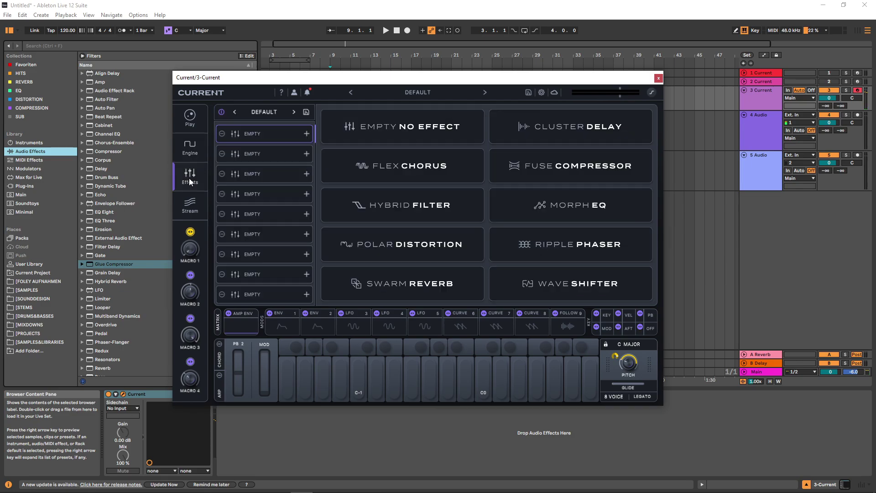
{"action": "left_click", "coordinate": [571, 164]}
{"action": "left_click", "coordinate": [480, 115]}
{"action": "mouse_move", "coordinate": [474, 131]}
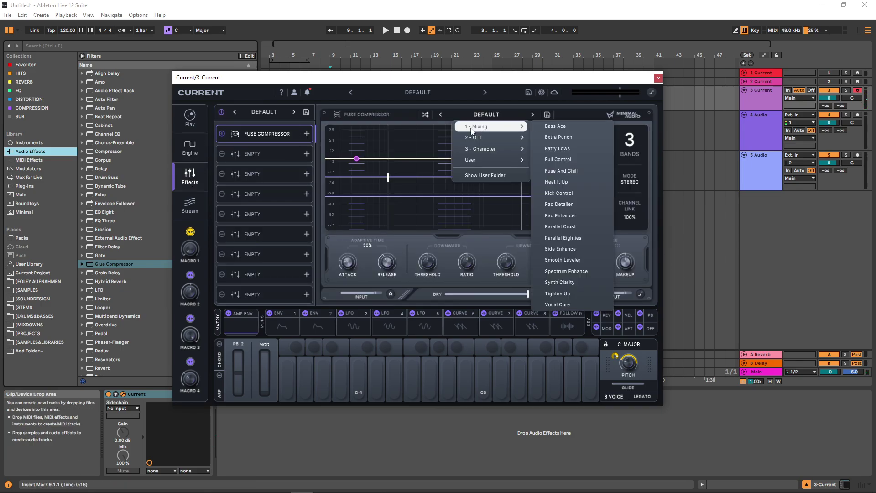
{"action": "left_click", "coordinate": [557, 148]}
{"action": "key", "text": "k"}
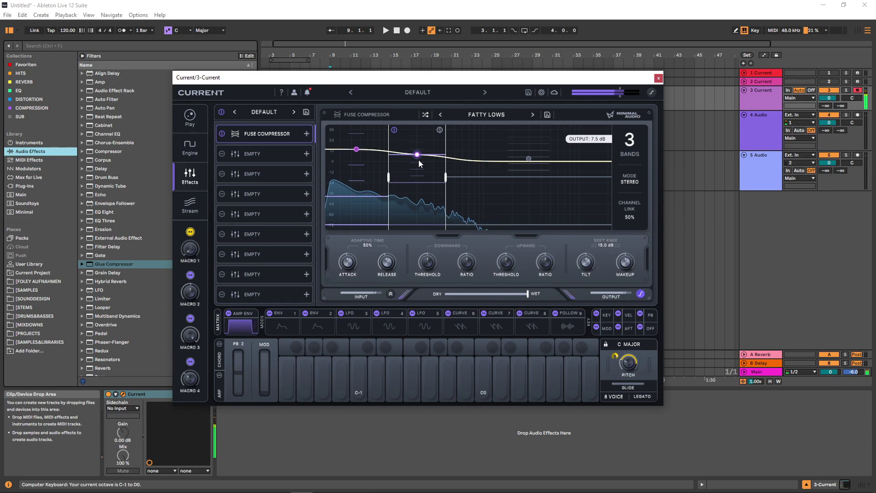
{"action": "key", "text": "a"}
- Add a second Fuse Compressor in the next slot with the Mixing preset Spectrum Enhance and audition it
{"action": "left_click", "coordinate": [268, 155]}
{"action": "left_click", "coordinate": [569, 165]}
{"action": "left_click", "coordinate": [475, 115]}
{"action": "mouse_move", "coordinate": [480, 130]}
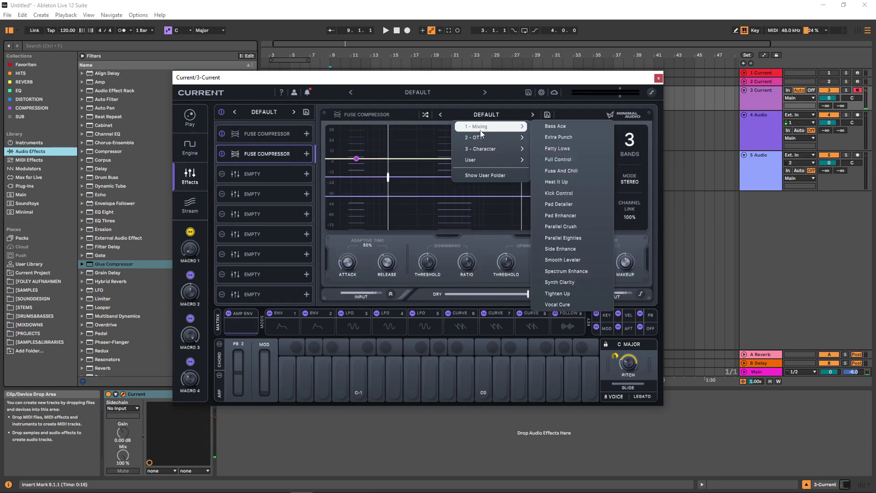
{"action": "left_click", "coordinate": [566, 271]}
{"action": "key", "text": "a"}
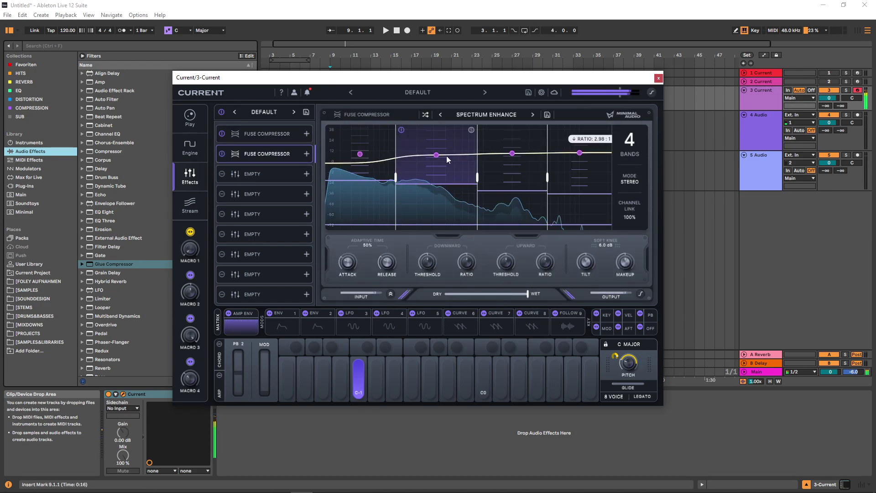
- Add Polar Distortion in the third effect slot with the Subtle Warmth preset Edge Subtle
{"action": "left_click", "coordinate": [260, 174]}
{"action": "left_click", "coordinate": [482, 114]}
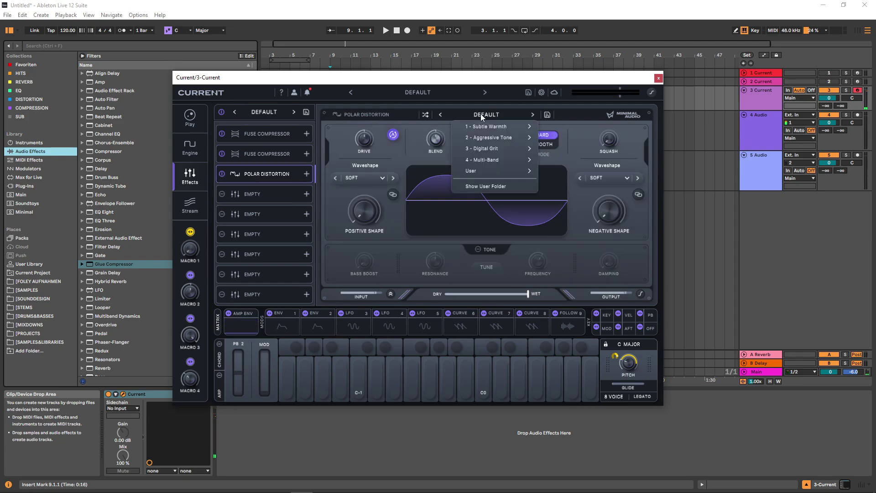
{"action": "mouse_move", "coordinate": [485, 130]}
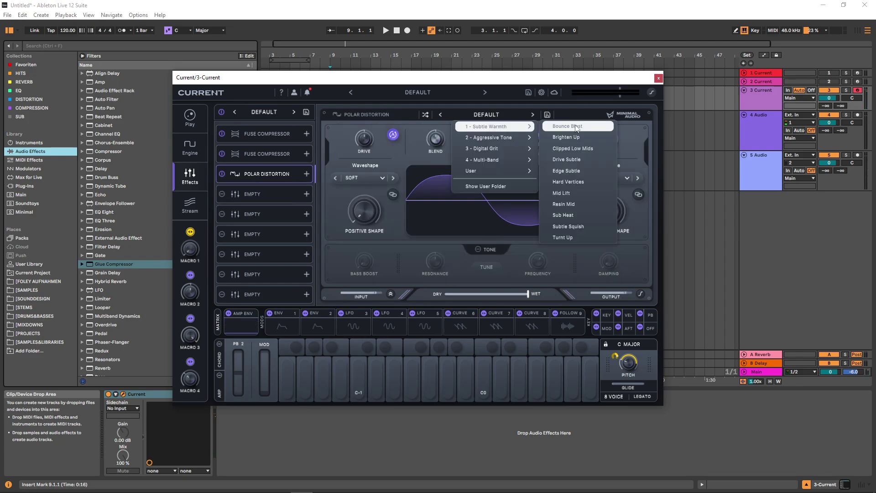
{"action": "left_click", "coordinate": [567, 171]}
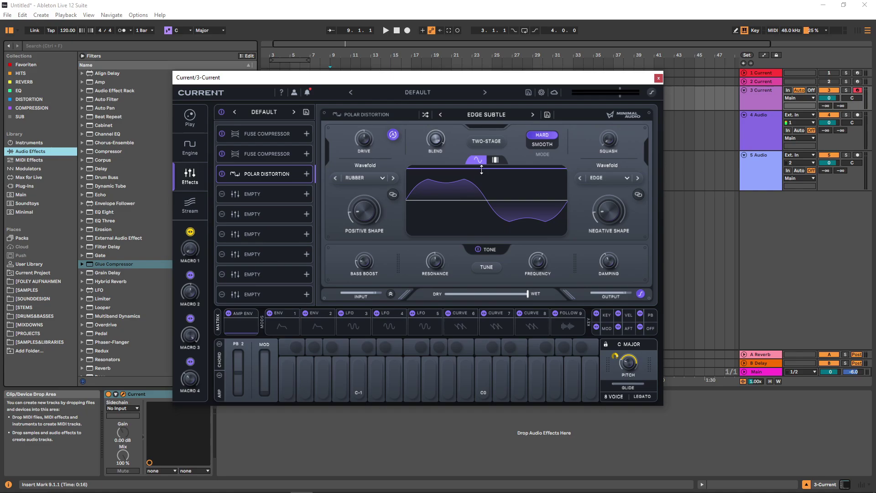
- Lower Polar Distortion's dry/wet mix to just under half and compare the sound with the effect bypassed
{"action": "left_click", "coordinate": [496, 160]}
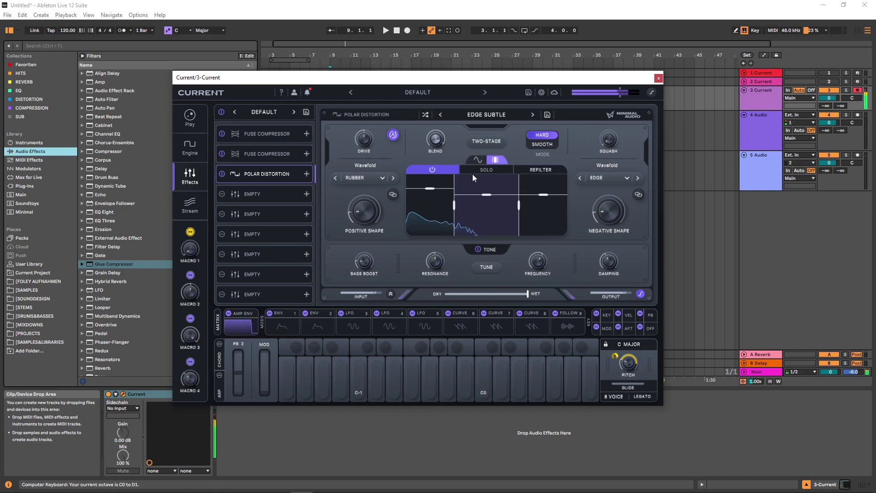
{"action": "left_click_drag", "start_coordinate": [528, 294], "coordinate": [473, 295]}
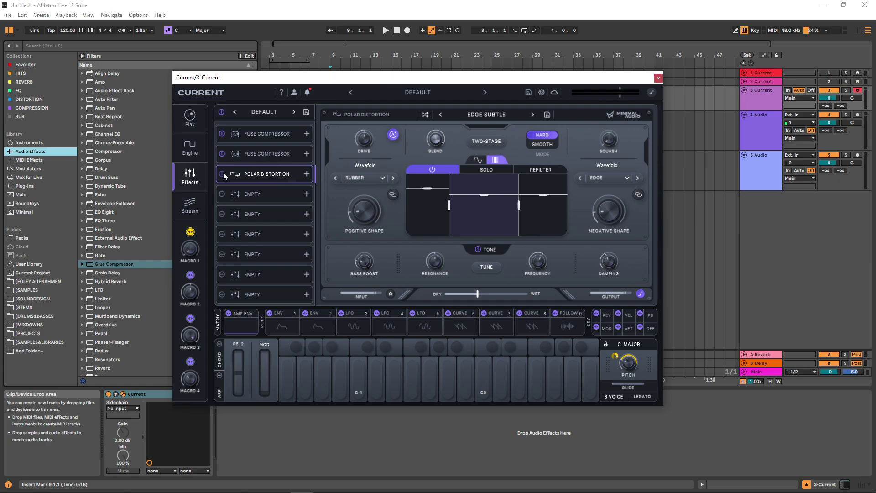
{"action": "mouse_move", "coordinate": [365, 143]}
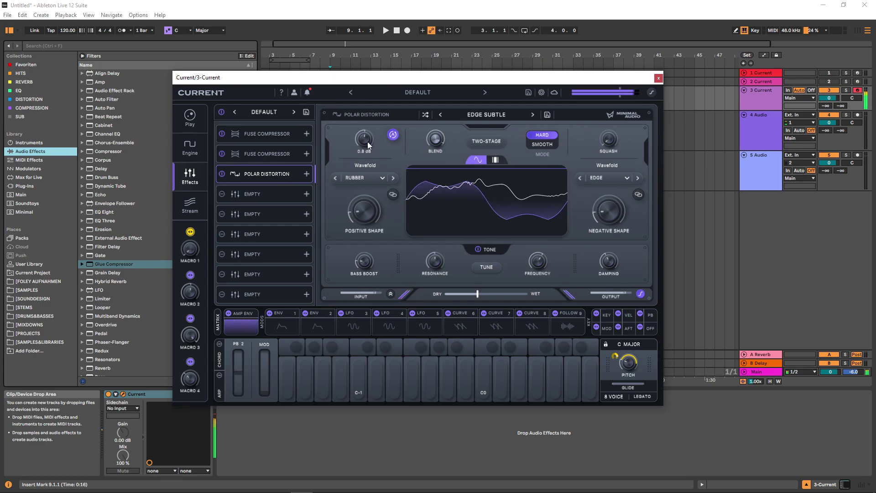
{"action": "left_click", "coordinate": [222, 174]}
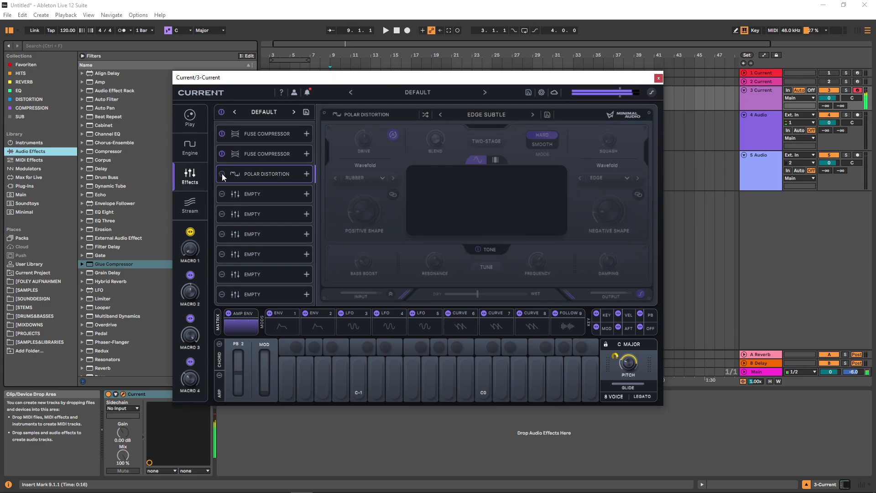
{"action": "left_click", "coordinate": [222, 173]}
- Add a Morph EQ in the fourth effect slot with the Morphing preset Neuro Ripper
{"action": "left_click", "coordinate": [272, 197]}
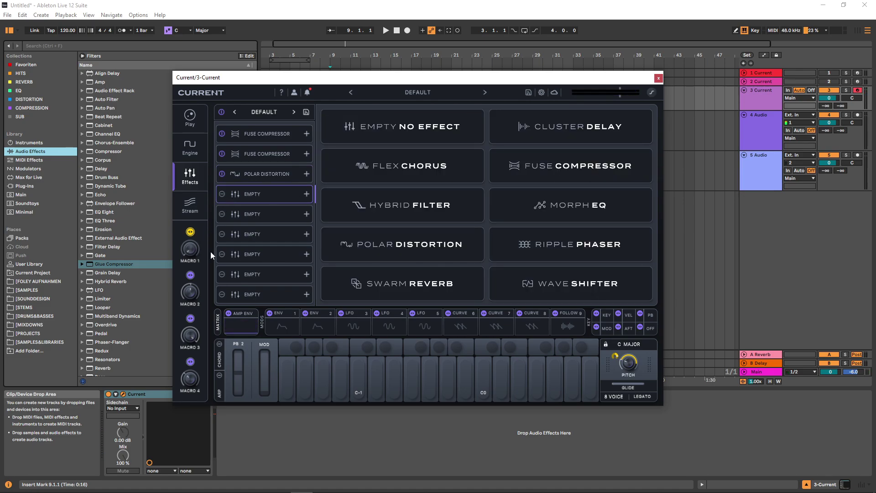
{"action": "left_click", "coordinate": [574, 202]}
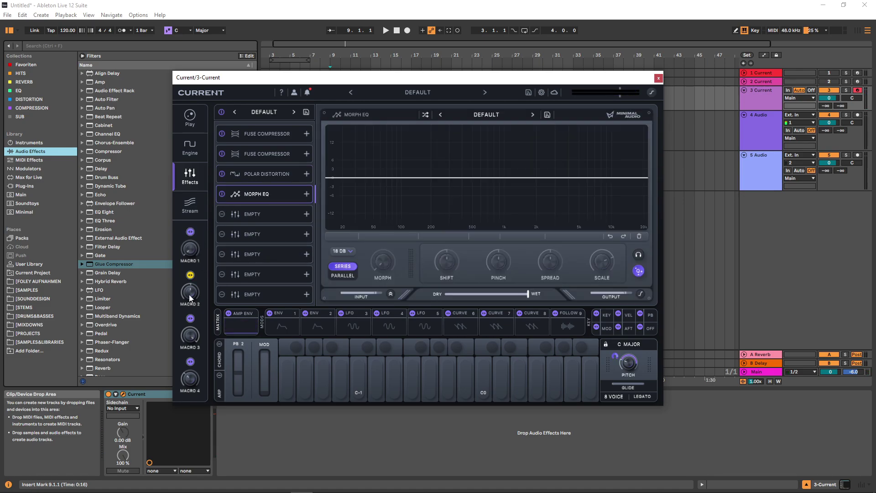
{"action": "left_click", "coordinate": [481, 114]}
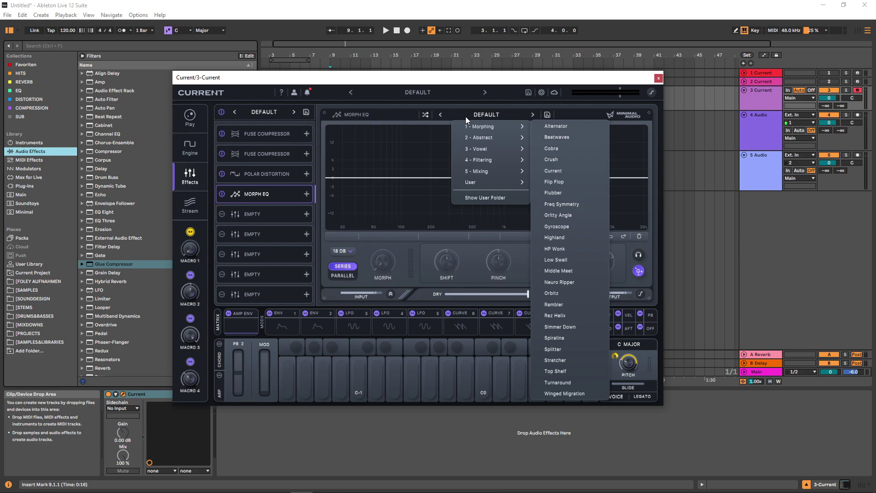
{"action": "left_click", "coordinate": [560, 283]}
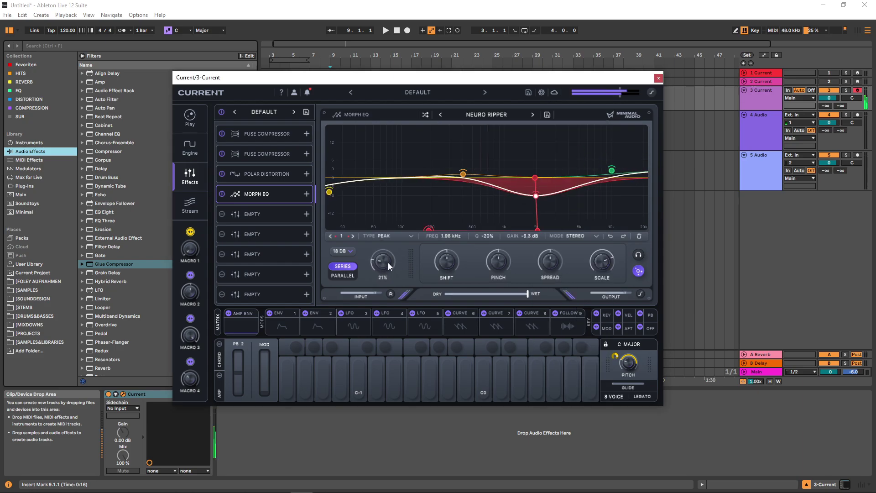
- Modulate the Neuro Ripper EQ's Morph with Macro 1 and its Shift with Macro 2, with Shift at -50% and Scale slightly reduced
{"action": "mouse_move", "coordinate": [444, 262]}
{"action": "left_mouse_down"}
{"action": "mouse_move", "coordinate": [436, 299]}
{"action": "mouse_move", "coordinate": [445, 269]}
{"action": "left_mouse_up"}
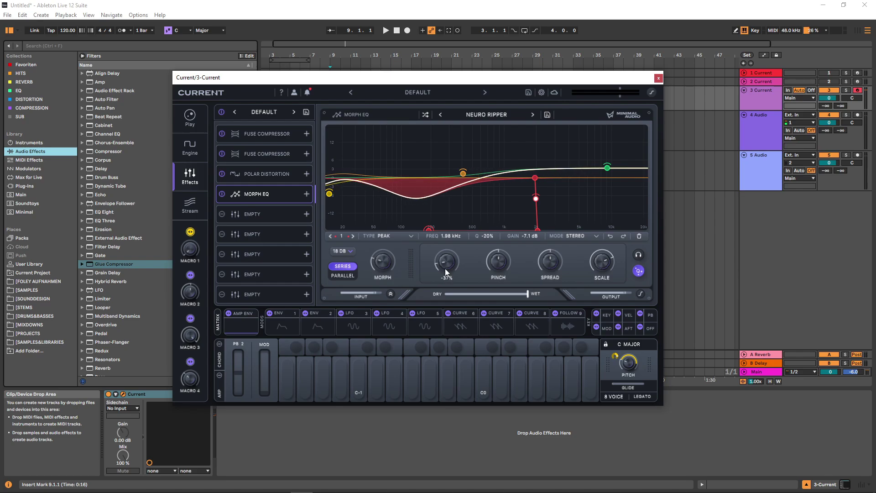
{"action": "left_click_drag", "start_coordinate": [191, 232], "coordinate": [376, 319]}
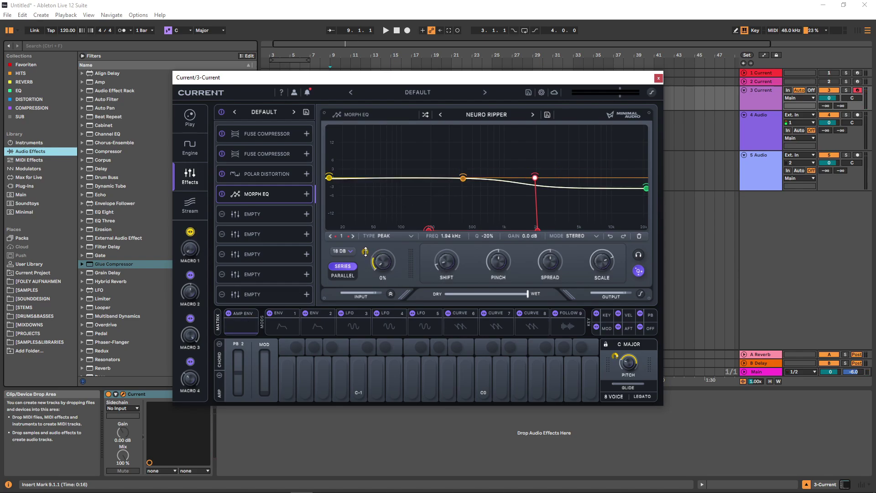
{"action": "left_click_drag", "start_coordinate": [366, 252], "coordinate": [388, 201]}
{"action": "left_click_drag", "start_coordinate": [447, 314], "coordinate": [448, 271]}
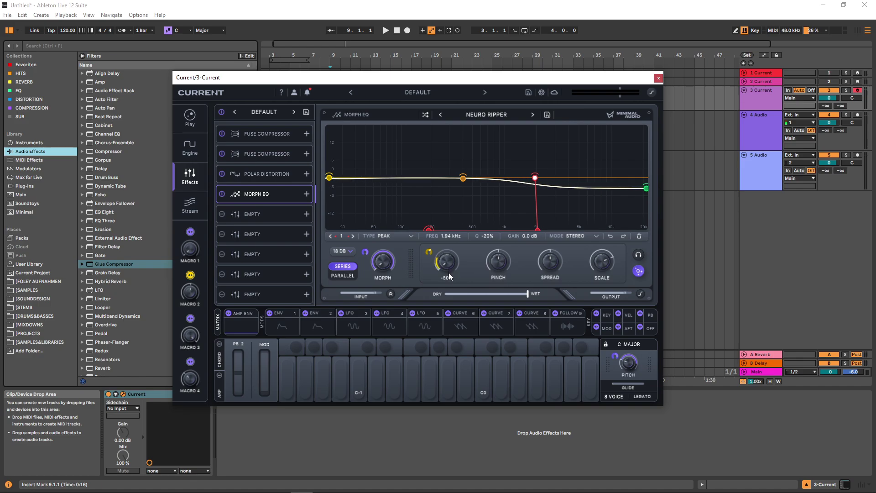
{"action": "left_click_drag", "start_coordinate": [602, 255], "coordinate": [601, 267]}
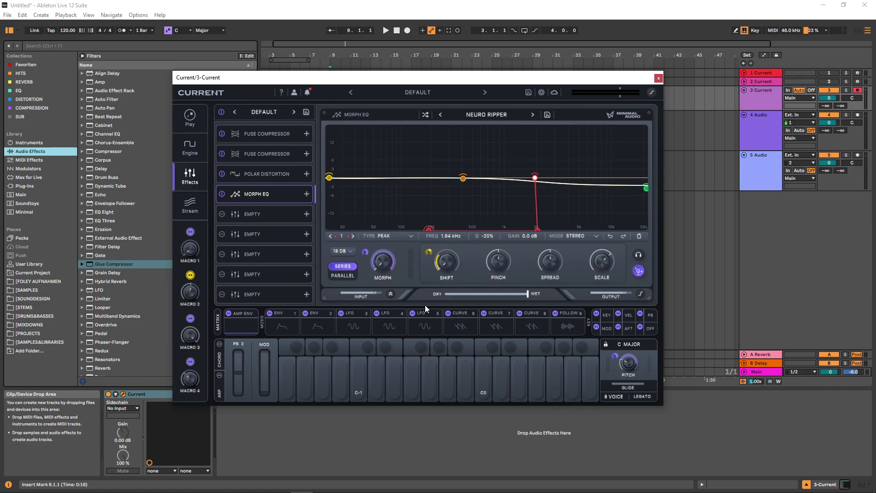
- Add a second Morph EQ in the fifth effect slot with the Morphing preset Gritty Angle
{"action": "left_click", "coordinate": [256, 214]}
{"action": "left_click", "coordinate": [576, 205]}
{"action": "left_click", "coordinate": [487, 115]}
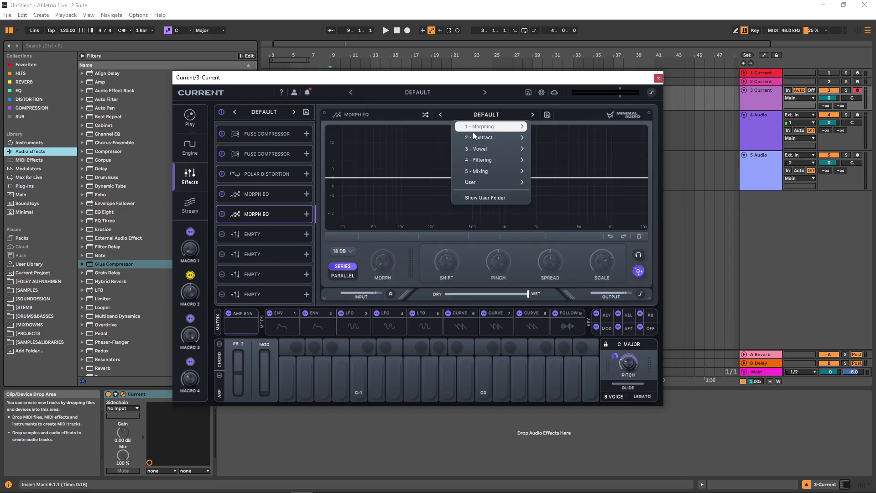
{"action": "mouse_move", "coordinate": [502, 130]}
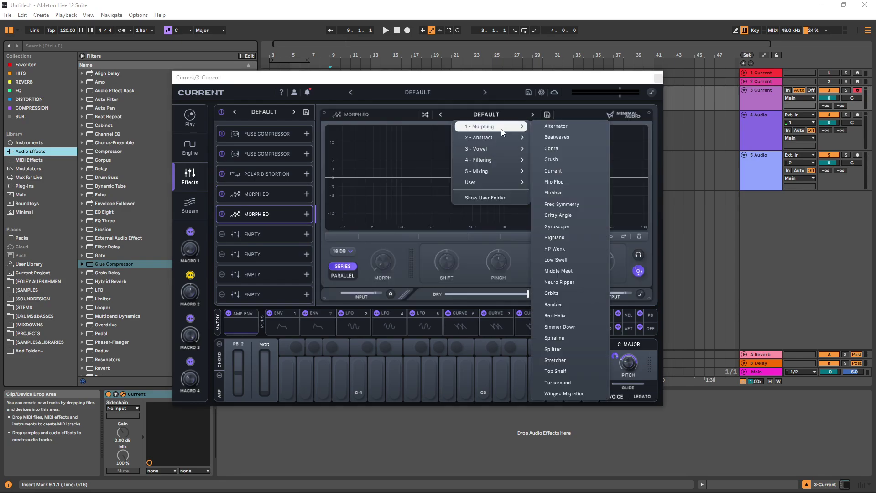
{"action": "left_click", "coordinate": [559, 215]}
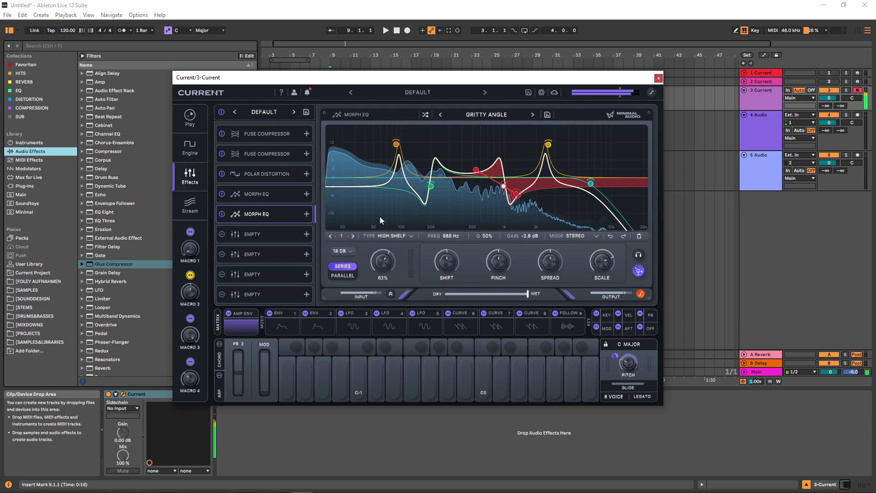
- Assign Macro 2 to Morph and Macro 1 to Shift in the Gritty Angle EQ
{"action": "left_click_drag", "start_coordinate": [379, 224], "coordinate": [388, 283]}
{"action": "left_click_drag", "start_coordinate": [190, 275], "coordinate": [375, 207]}
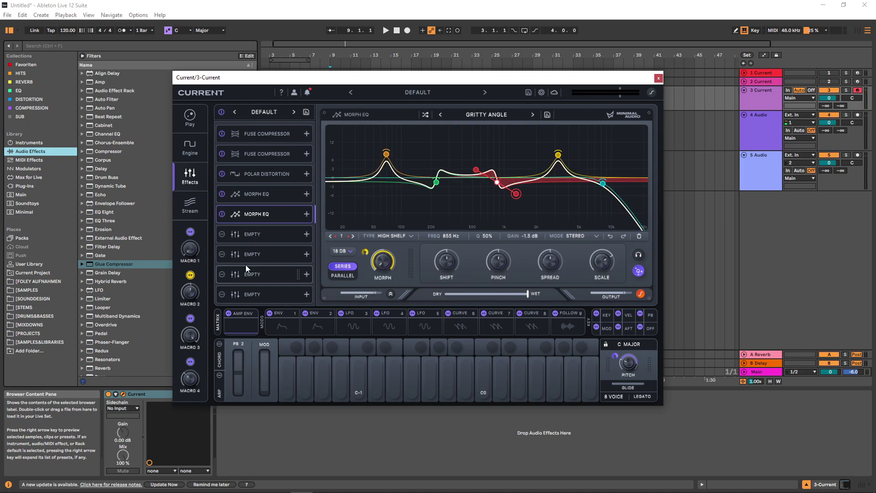
{"action": "left_click_drag", "start_coordinate": [190, 231], "coordinate": [425, 282]}
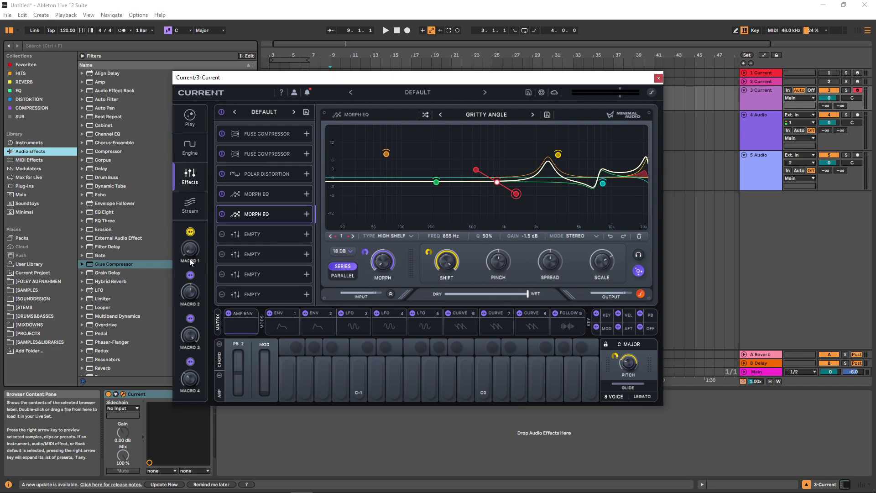
- Fine-tune Macro 1's modulation of the Gritty Angle EQ's Shift by sweeping the macro and playing notes
{"action": "left_click_drag", "start_coordinate": [191, 255], "coordinate": [192, 191]}
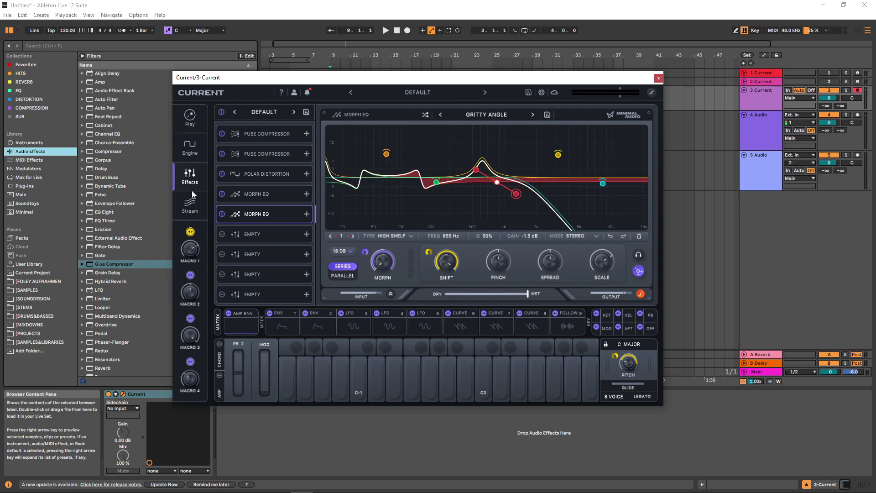
{"action": "left_click_drag", "start_coordinate": [428, 251], "coordinate": [430, 231]}
{"action": "mouse_move", "coordinate": [190, 251]}
{"action": "left_mouse_down"}
{"action": "mouse_move", "coordinate": [197, 264]}
{"action": "mouse_move", "coordinate": [196, 222]}
{"action": "mouse_move", "coordinate": [197, 305]}
{"action": "mouse_move", "coordinate": [193, 235]}
{"action": "left_mouse_up"}
{"action": "key", "text": "z"}
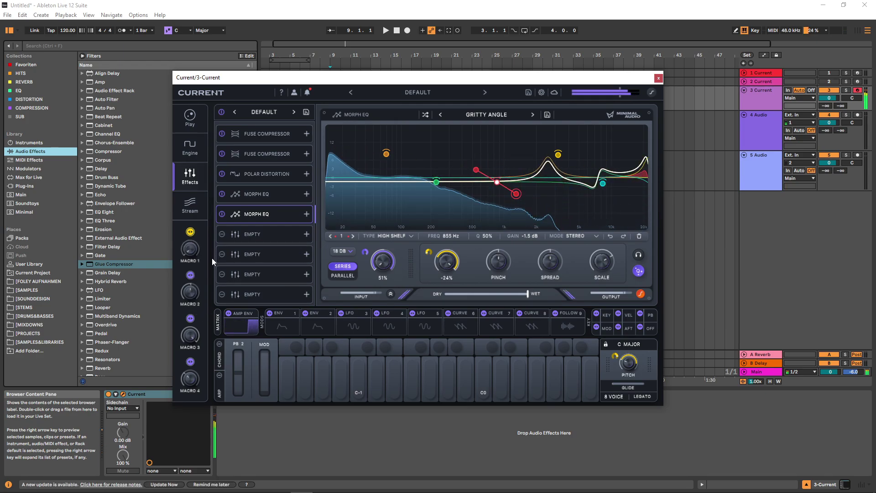
{"action": "key", "text": "x"}
{"action": "key", "text": "a"}
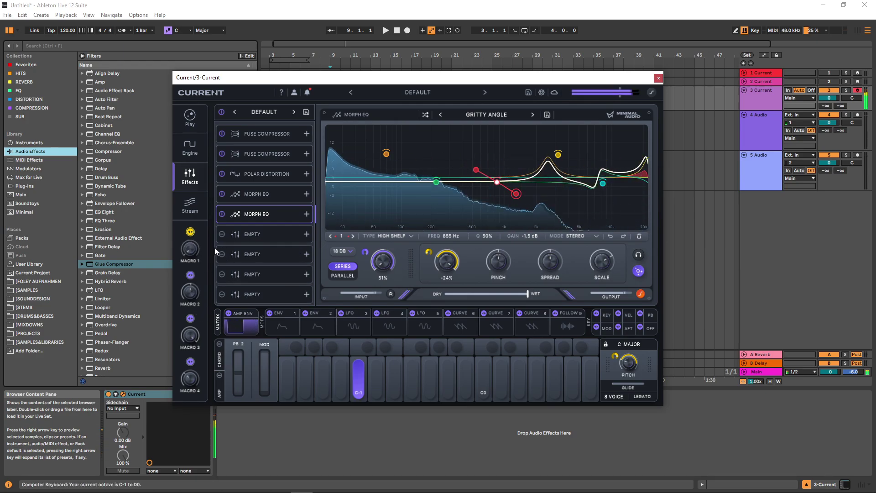
- Add a Wave Shifter in the sixth effect slot with the Little Wet preset and set its mix fully wet, modulated by Macro 1
{"action": "left_click", "coordinate": [259, 234]}
{"action": "left_click", "coordinate": [559, 285]}
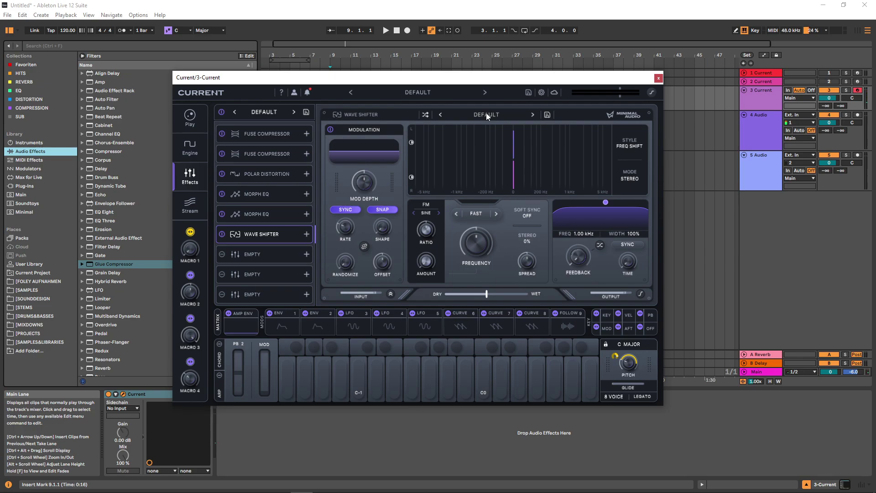
{"action": "left_click", "coordinate": [486, 115]}
{"action": "left_click", "coordinate": [483, 113]}
{"action": "left_click", "coordinate": [490, 169]}
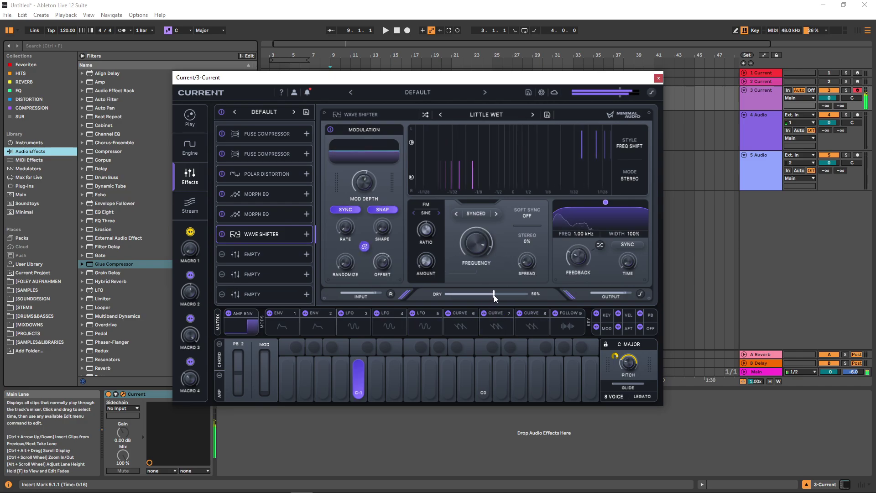
{"action": "left_click_drag", "start_coordinate": [487, 294], "coordinate": [529, 294]}
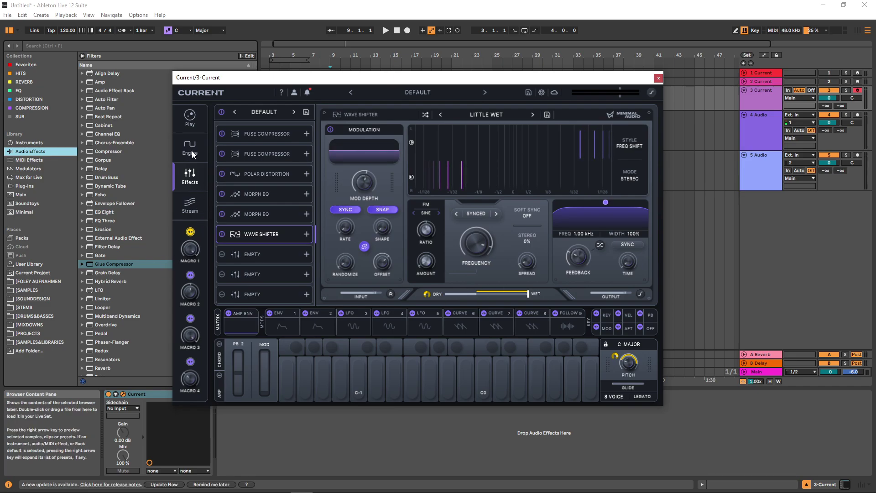
- Add a Fuse Compressor in the last effect slot with the Synth Clarity preset and audition it
{"action": "left_click", "coordinate": [274, 294]}
{"action": "left_click", "coordinate": [570, 166]}
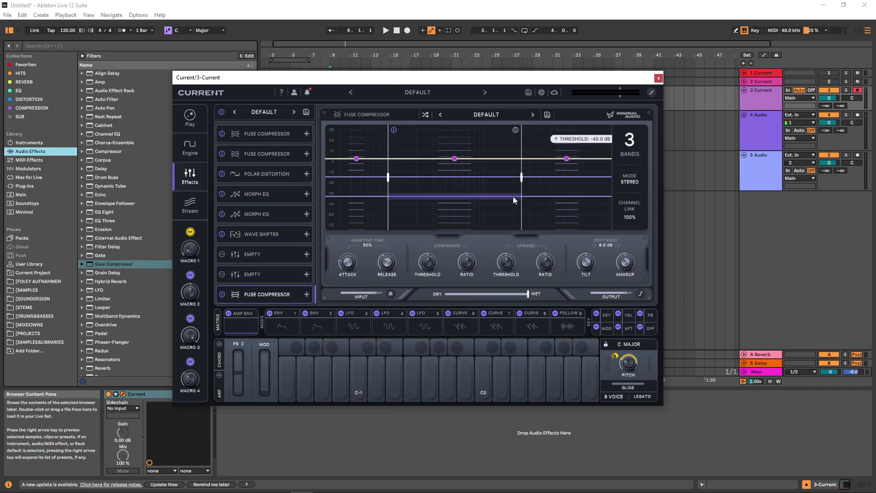
{"action": "left_click", "coordinate": [479, 116]}
{"action": "mouse_move", "coordinate": [483, 128]}
{"action": "left_click", "coordinate": [561, 282]}
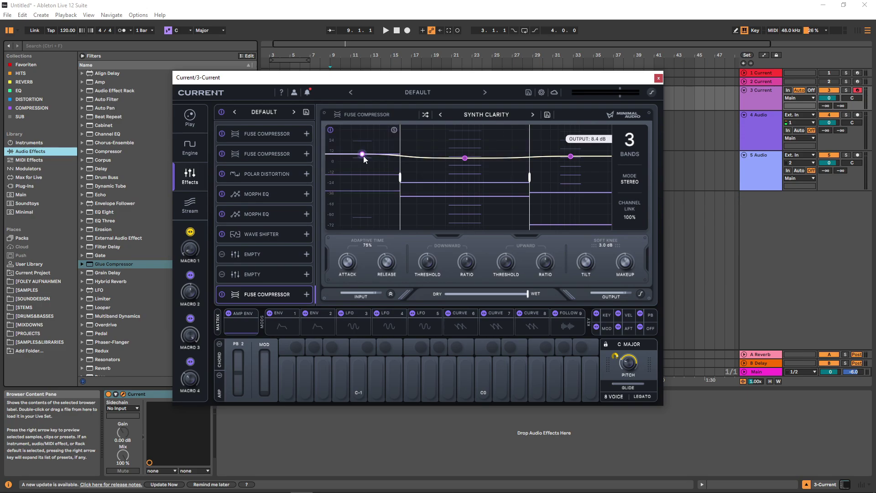
{"action": "key", "text": "a"}
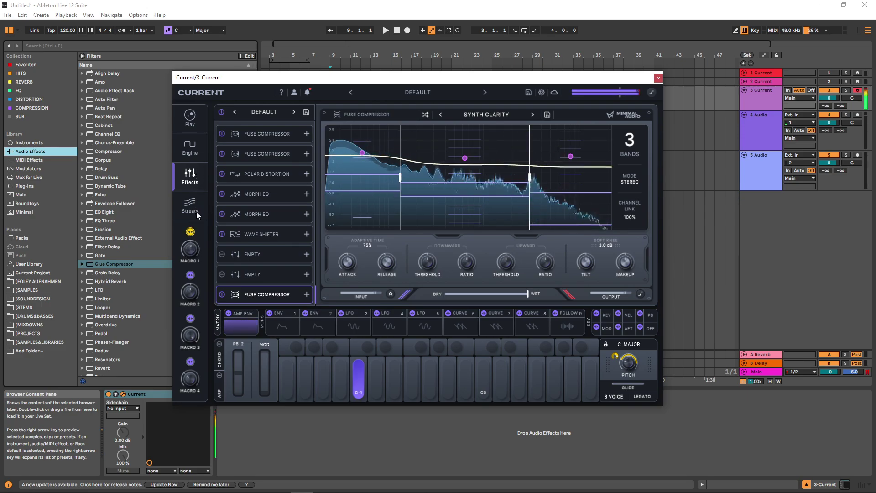
- Audition the patch on the Play page by sweeping the Macro 1 and 2 puck while playing a note
{"action": "left_click", "coordinate": [190, 118]}
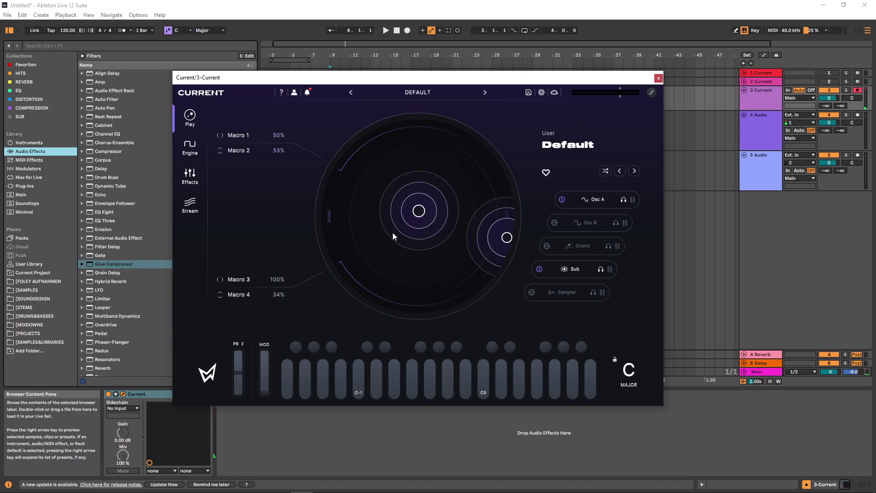
{"action": "left_click_drag", "start_coordinate": [418, 85], "coordinate": [407, 87]}
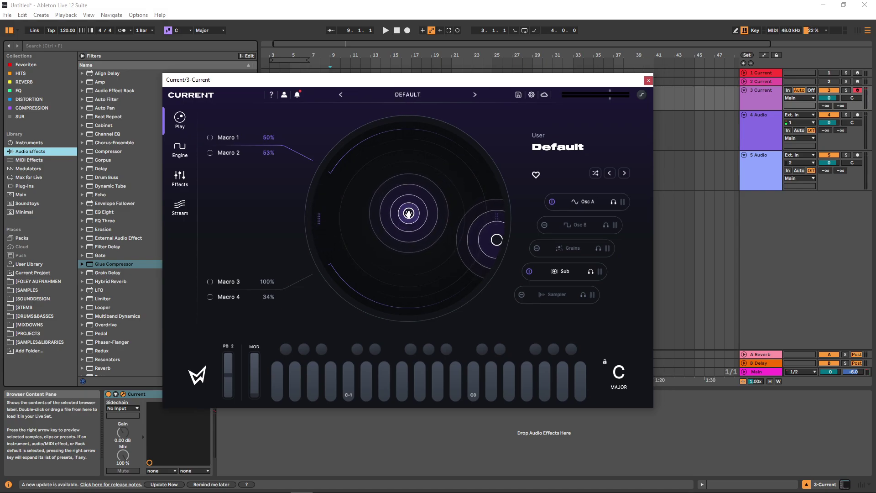
{"action": "left_click_drag", "start_coordinate": [408, 214], "coordinate": [395, 325]}
{"action": "key", "text": "a"}
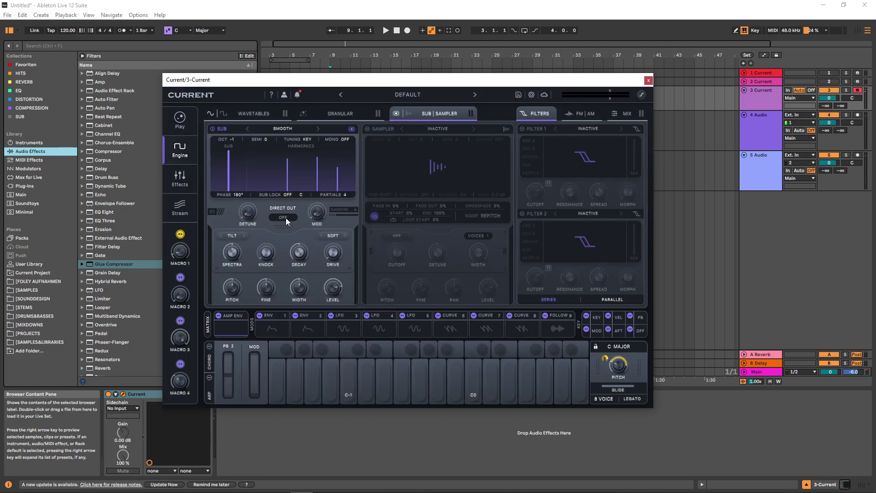
- Turn on the sub oscillator's Direct Out and check the sound by moving the Macro 1 and 2 puck
{"action": "left_click", "coordinate": [180, 178]}
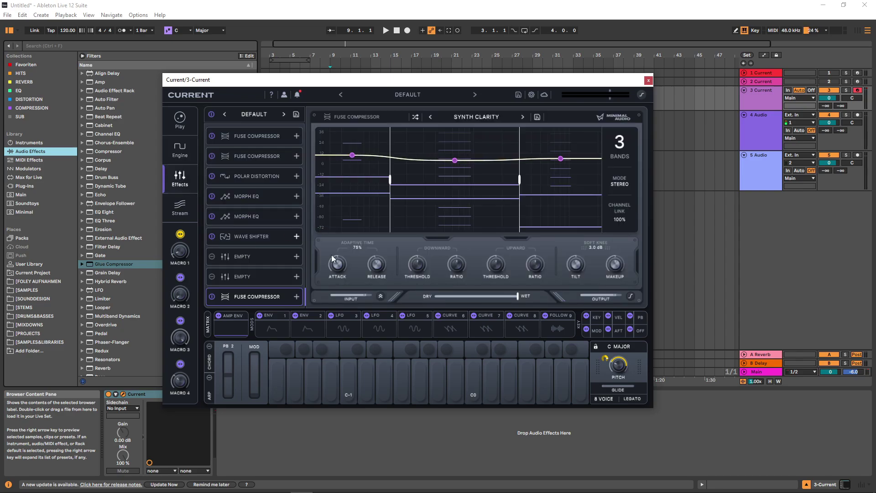
{"action": "left_click", "coordinate": [171, 127]}
{"action": "left_click_drag", "start_coordinate": [366, 290], "coordinate": [369, 249]}
{"action": "left_click", "coordinate": [180, 150]}
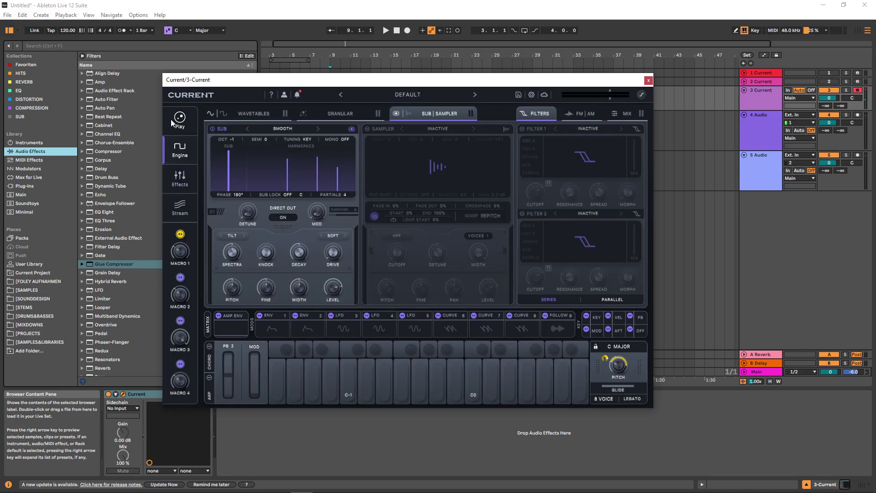
{"action": "left_click", "coordinate": [181, 121]}
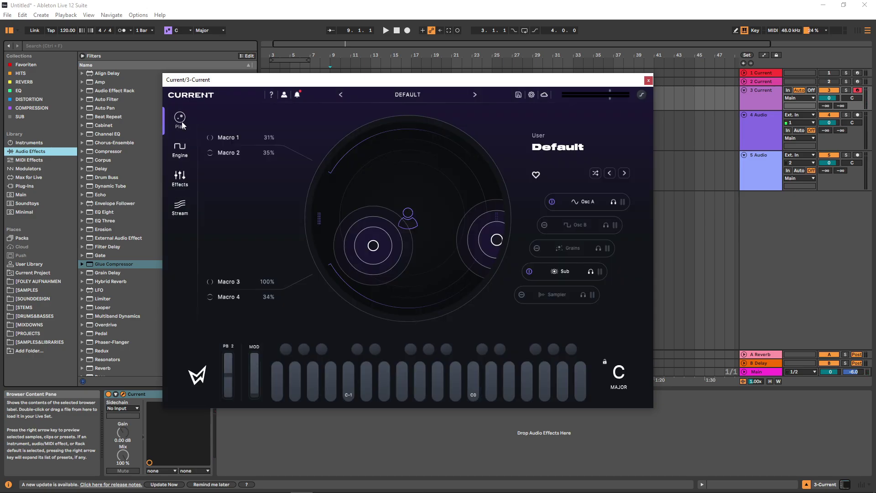
- Assign Curve 6 to the global pitch with a modulation amount of +48
{"action": "left_click", "coordinate": [180, 150]}
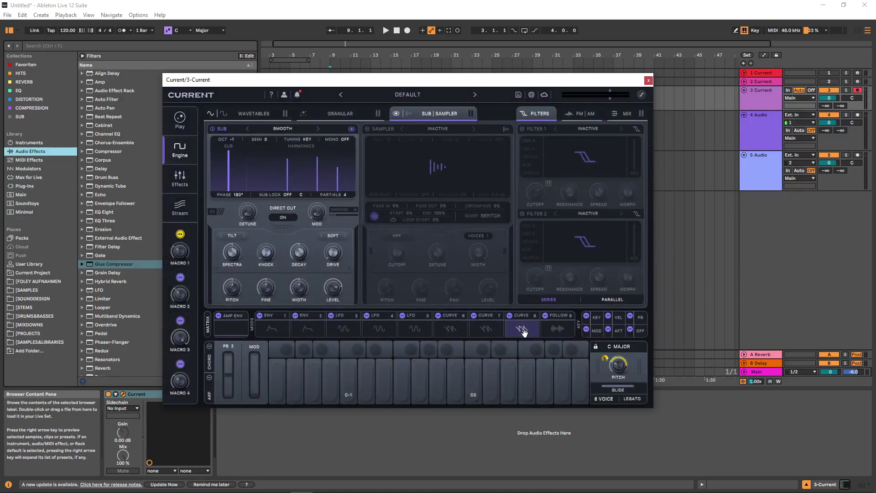
{"action": "left_click", "coordinate": [450, 325]}
{"action": "left_click", "coordinate": [642, 346]}
{"action": "left_click_drag", "start_coordinate": [440, 316], "coordinate": [609, 369]}
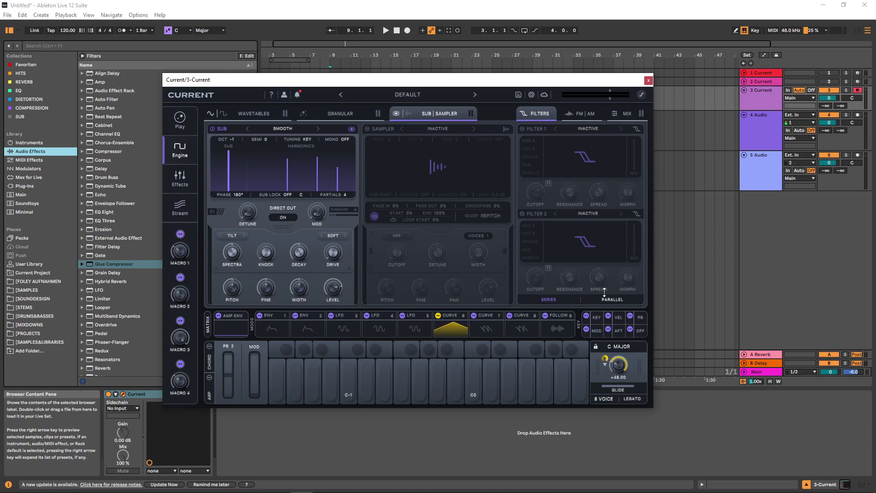
- Shape Curve 6 into a short, steep decay to zero in One-Shot mode and audition it with the Macro 1 and 2 puck
{"action": "left_click", "coordinate": [451, 327]}
{"action": "double_click", "coordinate": [393, 373]}
{"action": "left_click_drag", "start_coordinate": [392, 372], "coordinate": [374, 401]}
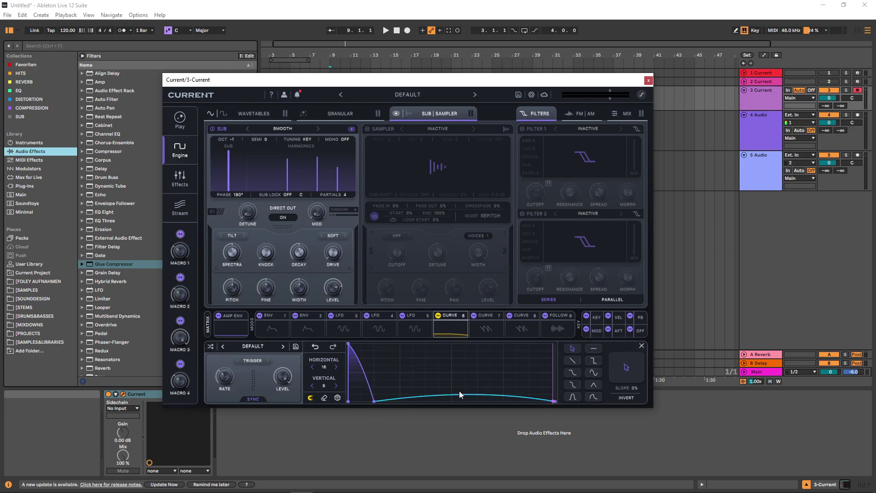
{"action": "left_click_drag", "start_coordinate": [459, 390], "coordinate": [459, 403]}
{"action": "left_click_drag", "start_coordinate": [358, 365], "coordinate": [349, 436]}
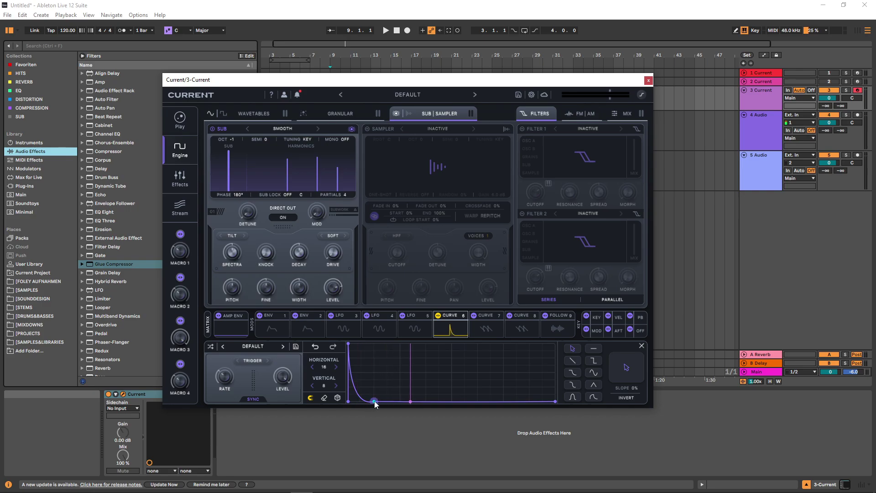
{"action": "left_click_drag", "start_coordinate": [375, 402], "coordinate": [367, 405]}
{"action": "left_click", "coordinate": [253, 361]}
{"action": "left_click", "coordinate": [257, 392]}
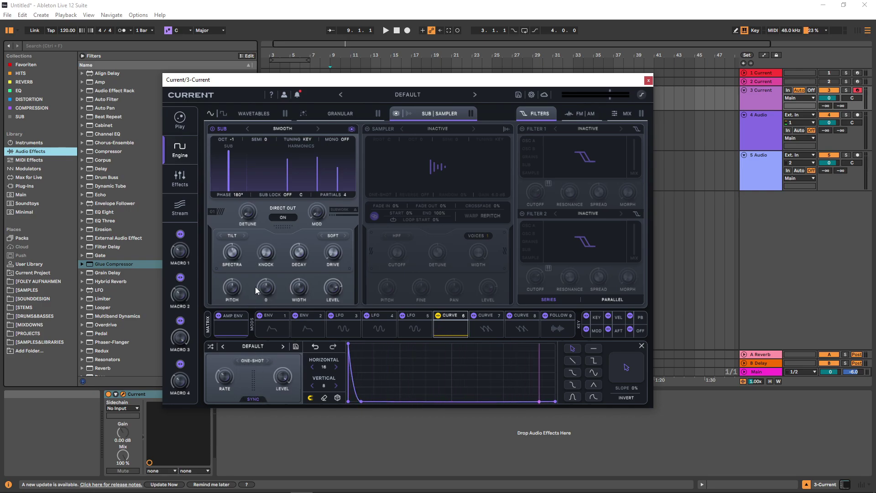
{"action": "left_click", "coordinate": [180, 119]}
{"action": "left_click_drag", "start_coordinate": [373, 246], "coordinate": [257, 282]}
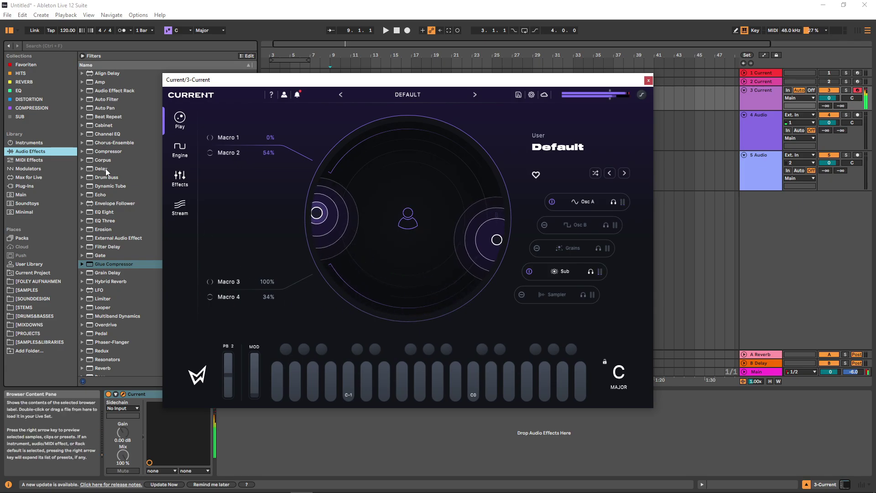
- Add a Hybrid Filter in the seventh effect slot and lower its resonance
{"action": "left_click", "coordinate": [180, 192]}
{"action": "left_click", "coordinate": [246, 256]}
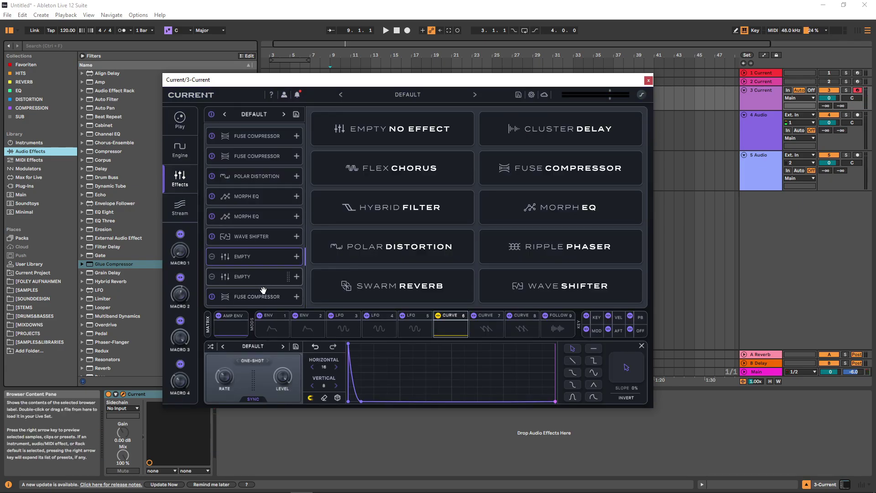
{"action": "left_click", "coordinate": [391, 180]}
{"action": "left_click_drag", "start_coordinate": [543, 245], "coordinate": [541, 278]}
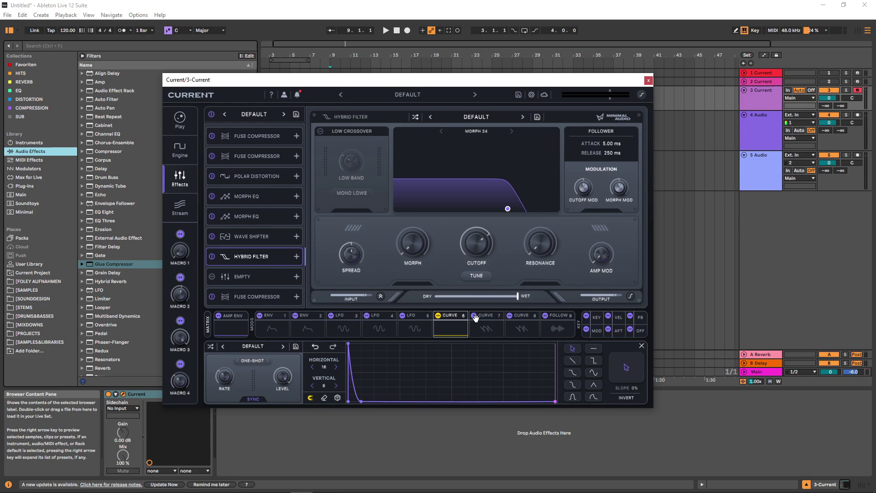
- Lower the Hybrid Filter's cutoff and modulate it with Curve 7 as a One-Shot decay, auditioning it with the Macro 1 and 2 puck
{"action": "left_click_drag", "start_coordinate": [478, 235], "coordinate": [476, 237]}
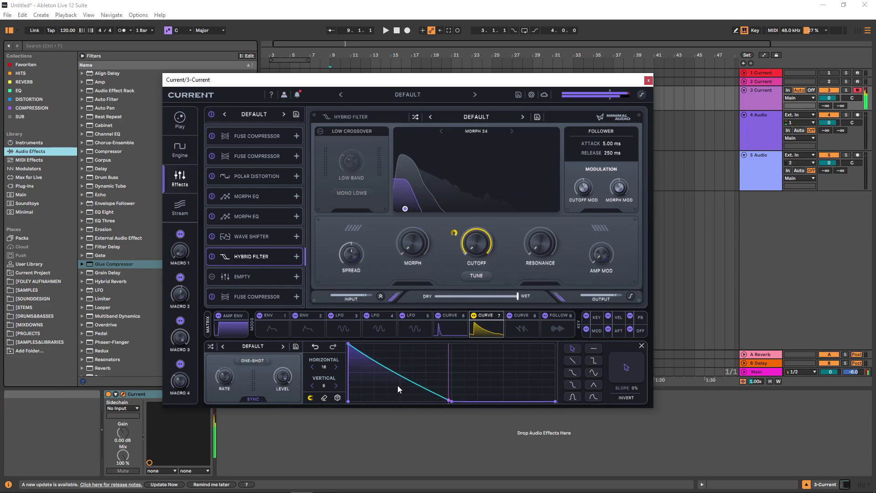
{"action": "left_click_drag", "start_coordinate": [398, 384], "coordinate": [399, 353]}
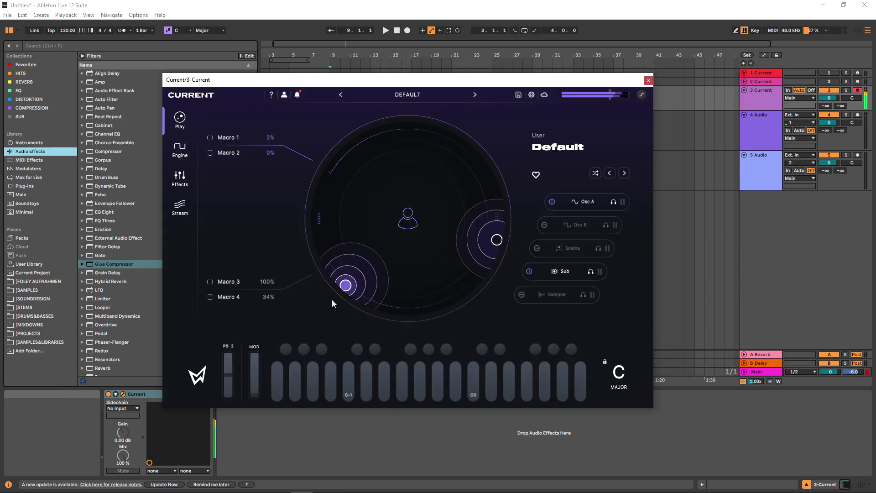
{"action": "left_click_drag", "start_coordinate": [333, 300], "coordinate": [358, 295]}
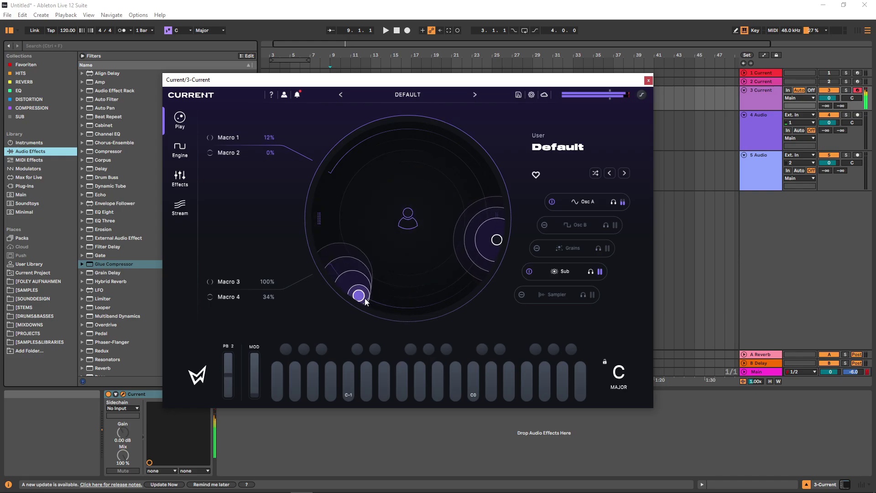
- Enable the Hybrid Filter's low crossover, raise its crossover frequency slightly and audition it with the Macro 1 and 2 puck
{"action": "left_click", "coordinate": [180, 178]}
{"action": "left_click", "coordinate": [321, 132]}
{"action": "left_click_drag", "start_coordinate": [445, 173], "coordinate": [451, 173]}
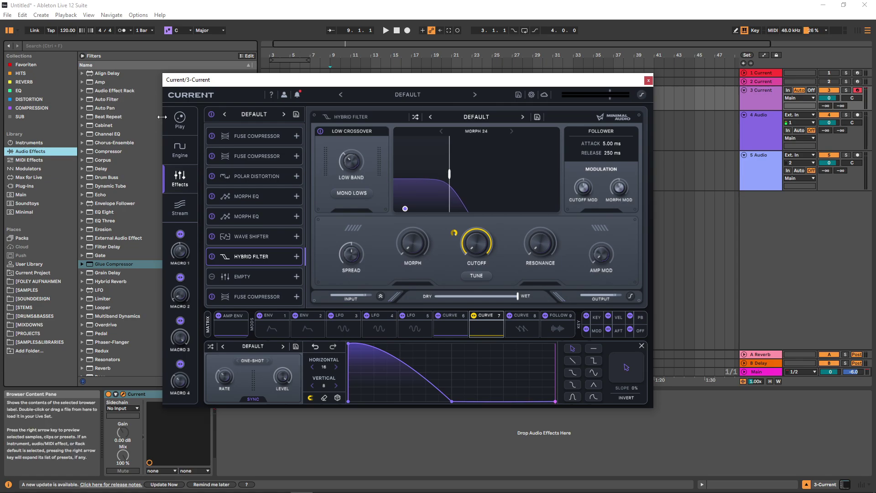
{"action": "left_click", "coordinate": [180, 120]}
{"action": "left_click_drag", "start_coordinate": [406, 298], "coordinate": [352, 255]}
- Replace Curve 7 with LFO 5 as the Hybrid Filter's cutoff modulator and raise the LFO's rate
{"action": "left_click", "coordinate": [180, 178]}
{"action": "right_click", "coordinate": [477, 243]}
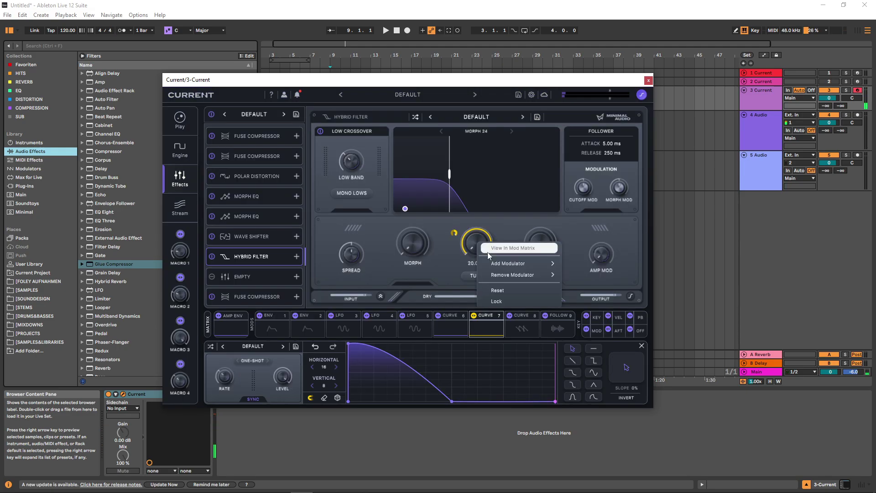
{"action": "mouse_move", "coordinate": [495, 279]}
{"action": "left_click", "coordinate": [583, 275]}
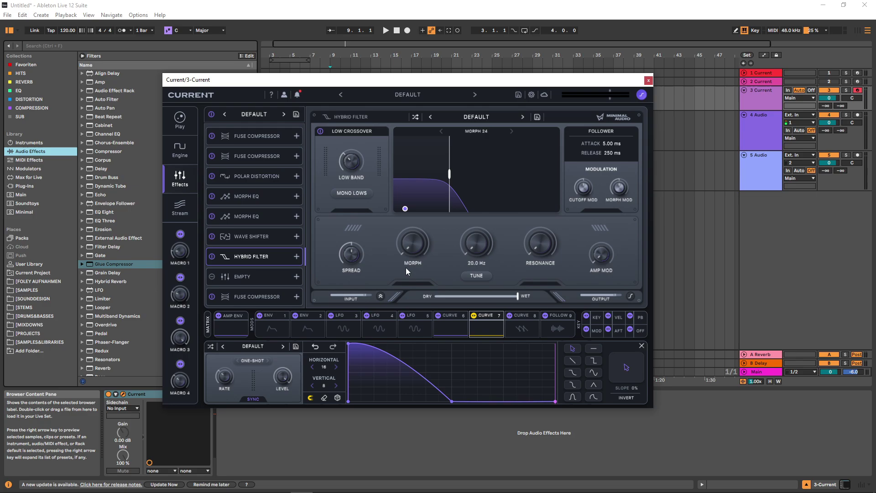
{"action": "left_click", "coordinate": [415, 328]}
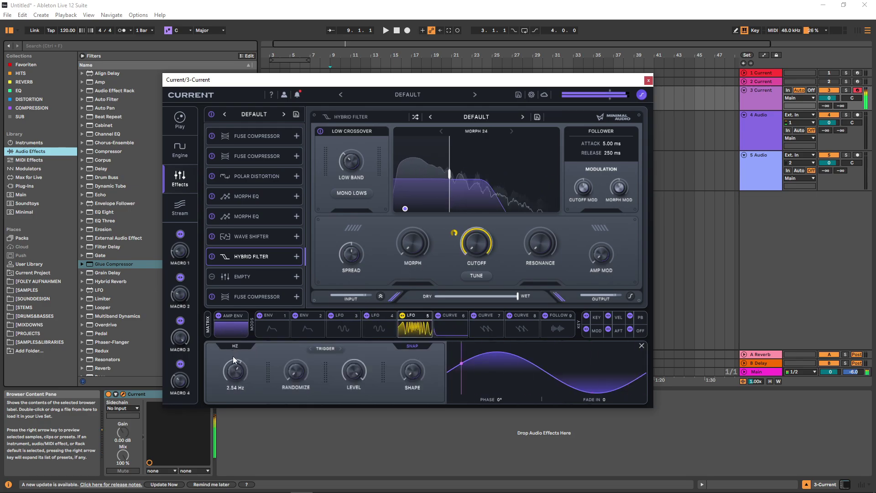
{"action": "left_click_drag", "start_coordinate": [237, 388], "coordinate": [240, 336]}
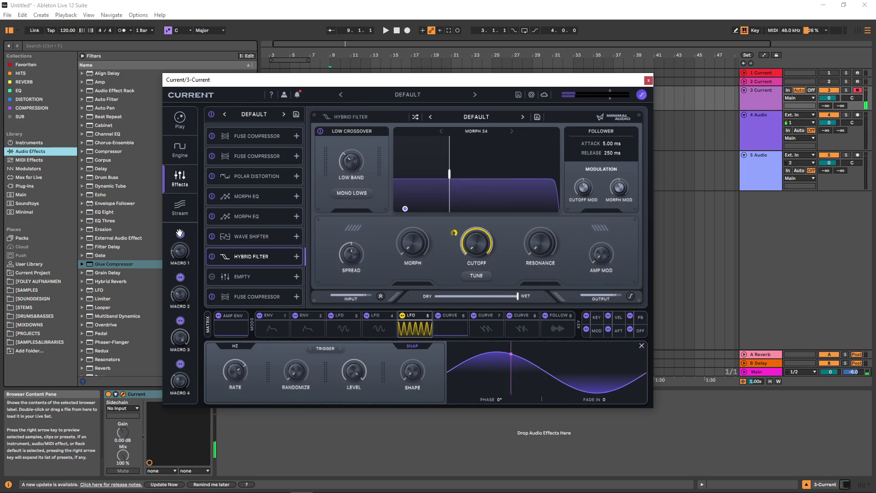
- Modulate LFO 5's rate with Macro 1, adjust the base rate and modulation amount, and audition it with the Macro 1 and 2 puck
{"action": "left_click_drag", "start_coordinate": [220, 354], "coordinate": [234, 370]}
{"action": "left_click_drag", "start_coordinate": [235, 371], "coordinate": [233, 395]}
{"action": "left_click_drag", "start_coordinate": [218, 362], "coordinate": [219, 344]}
{"action": "left_click", "coordinate": [180, 120]}
{"action": "left_click_drag", "start_coordinate": [352, 256], "coordinate": [425, 231]}
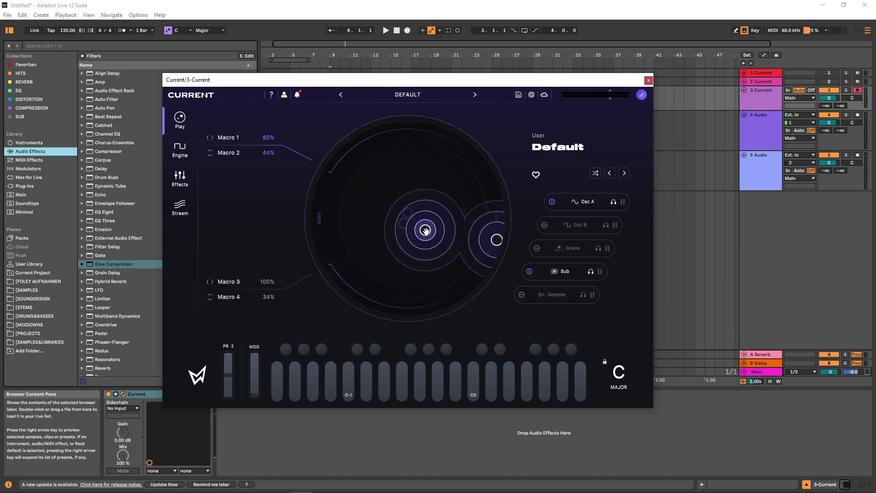
- Bypass the Hybrid Filter and review the Polar Distortion and second Fuse Compressor, auditioning the patch with the Macro 1 and 2 puck
{"action": "left_click", "coordinate": [180, 150]}
{"action": "left_click", "coordinate": [180, 179]}
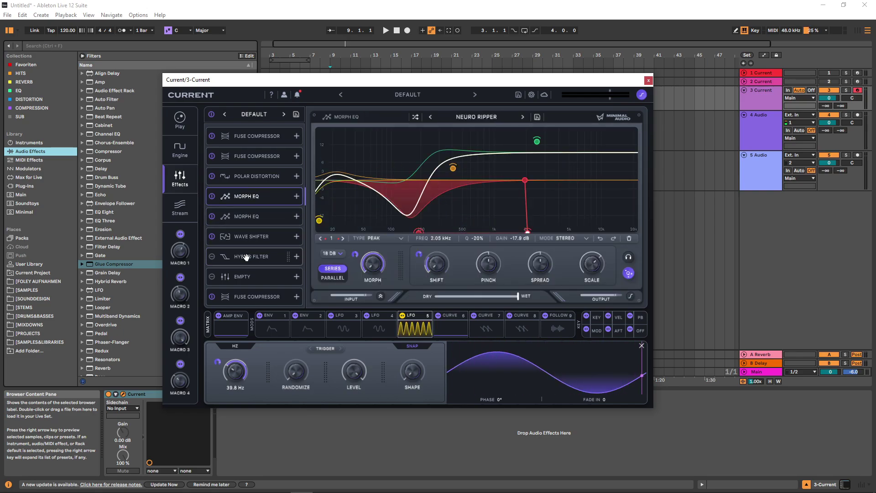
{"action": "left_click", "coordinate": [255, 156]}
{"action": "left_click", "coordinate": [256, 175]}
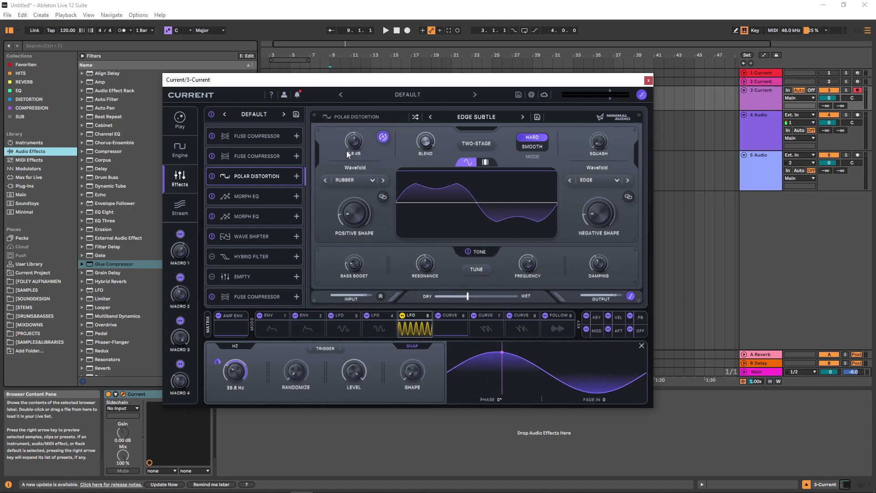
{"action": "mouse_move", "coordinate": [470, 300]}
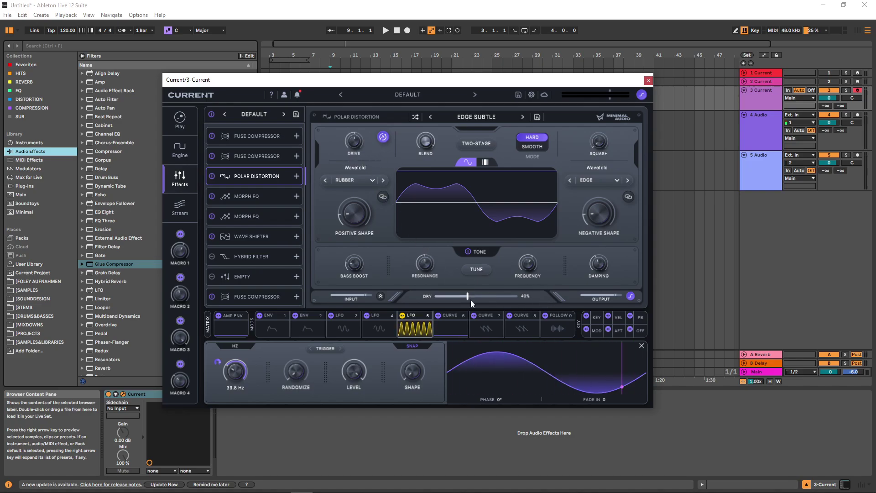
{"action": "left_click", "coordinate": [256, 156]}
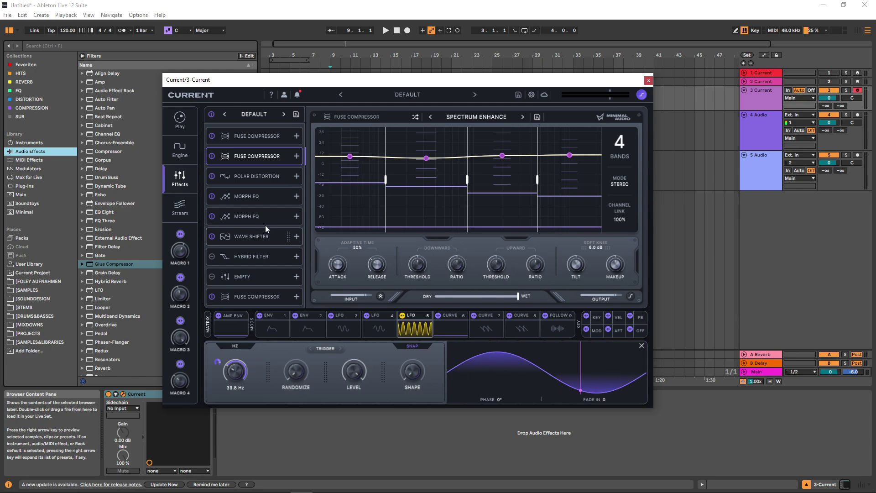
{"action": "left_click", "coordinate": [180, 120]}
{"action": "left_click_drag", "start_coordinate": [425, 229], "coordinate": [482, 272]}
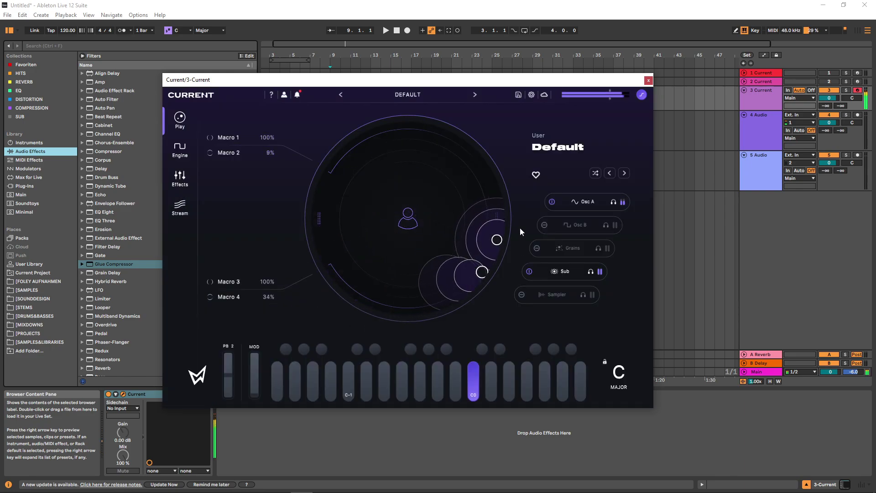